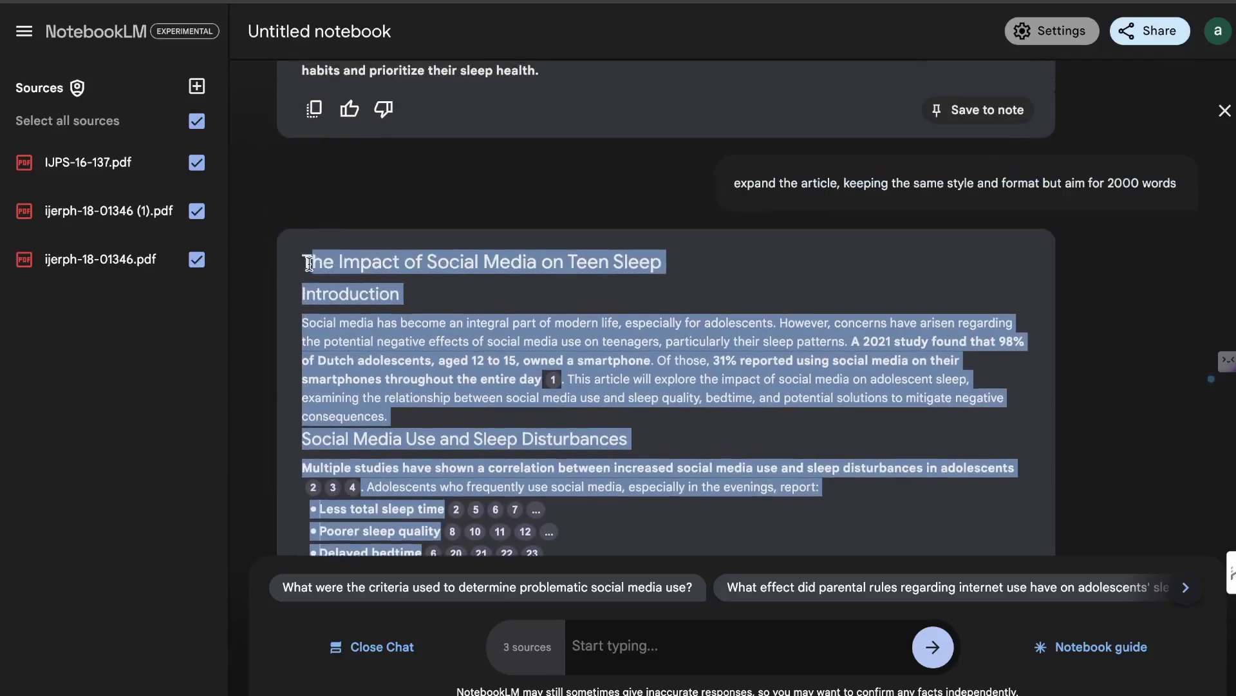
Count the words of the selected expanded article with Word Counter Plus and clear the selection.
right_click(321, 281)
left_click(423, 487)
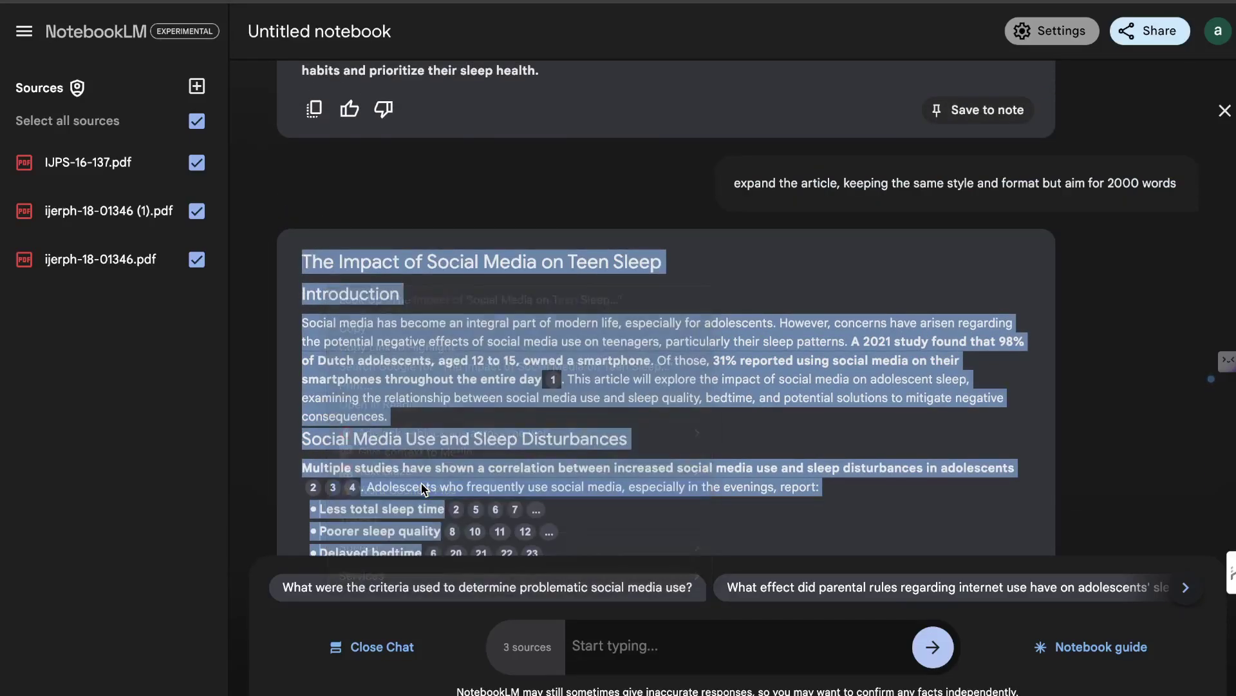
left_click(626, 268)
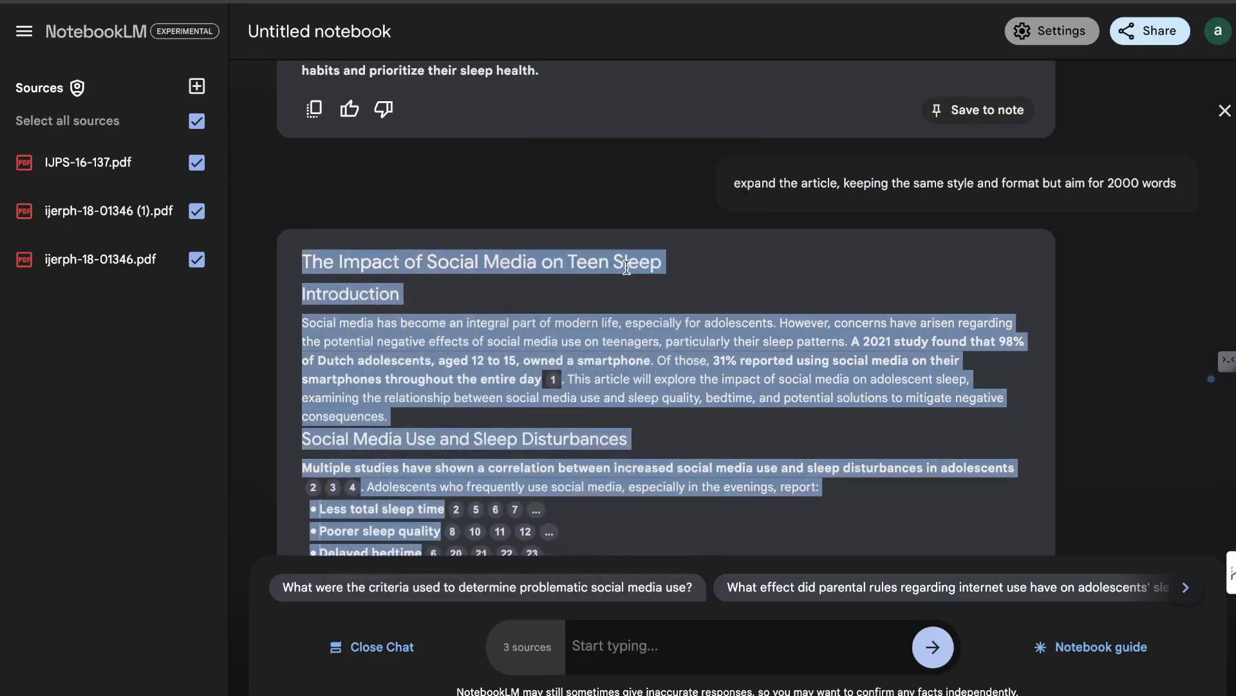
scroll(636, 330, "down", 3)
left_click(636, 329)
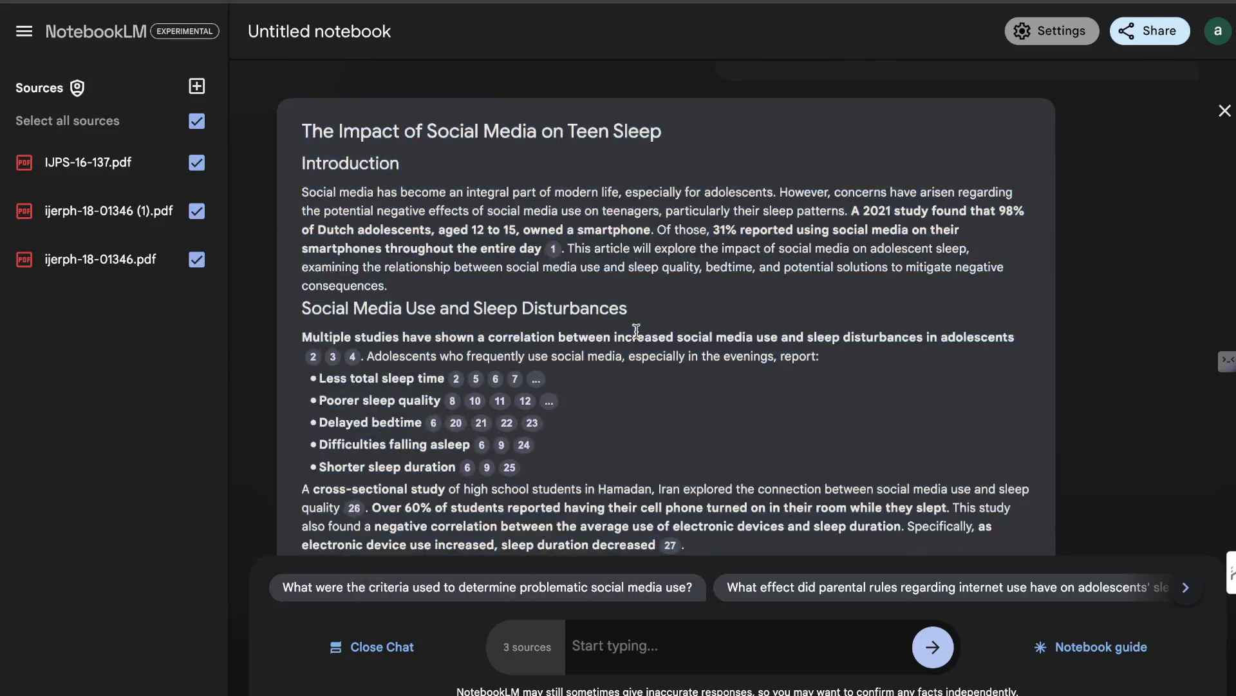
scroll(636, 329, "down", 5)
scroll(635, 329, "down", 5)
scroll(635, 330, "down", 2)
scroll(636, 329, "down", 5)
scroll(636, 329, "down", 1)
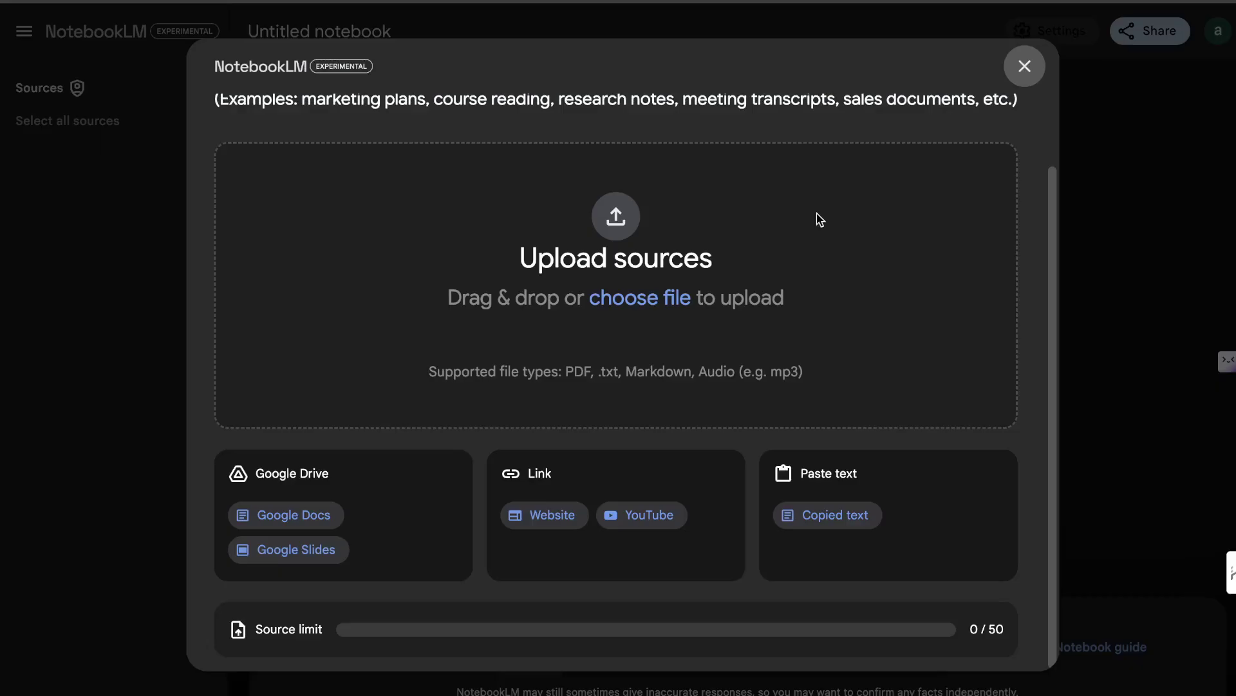
scroll(817, 219, "up", 1)
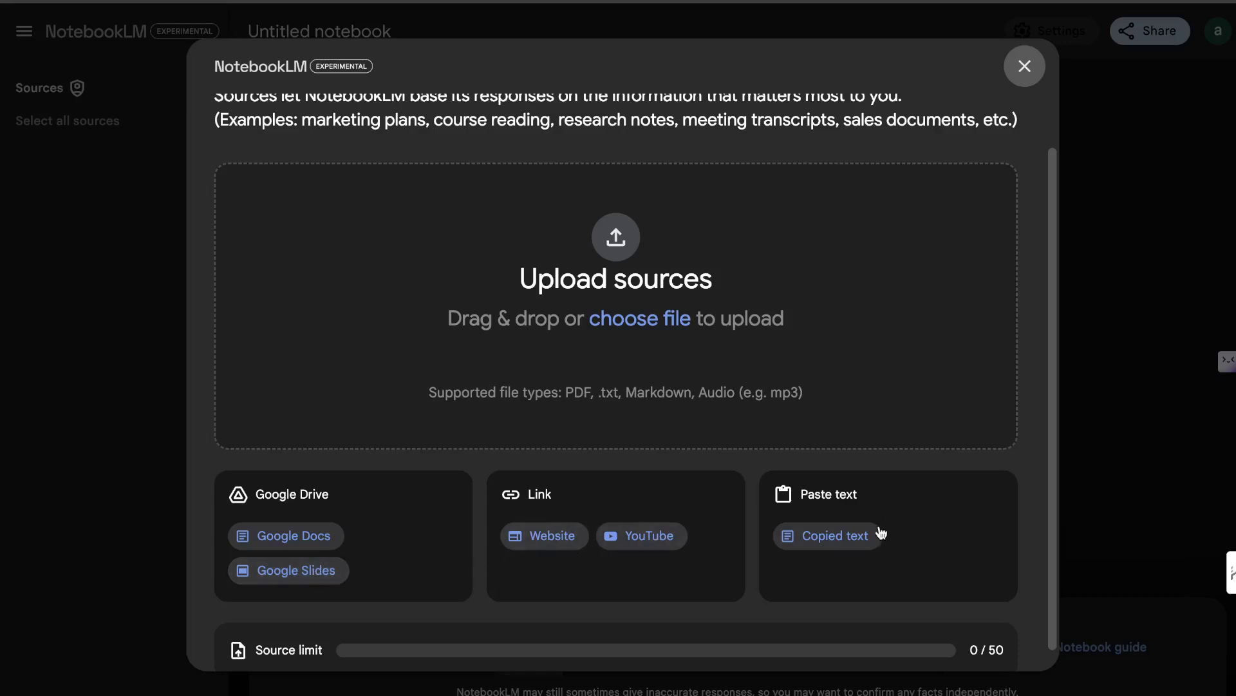
scroll(578, 223, "up", 1)
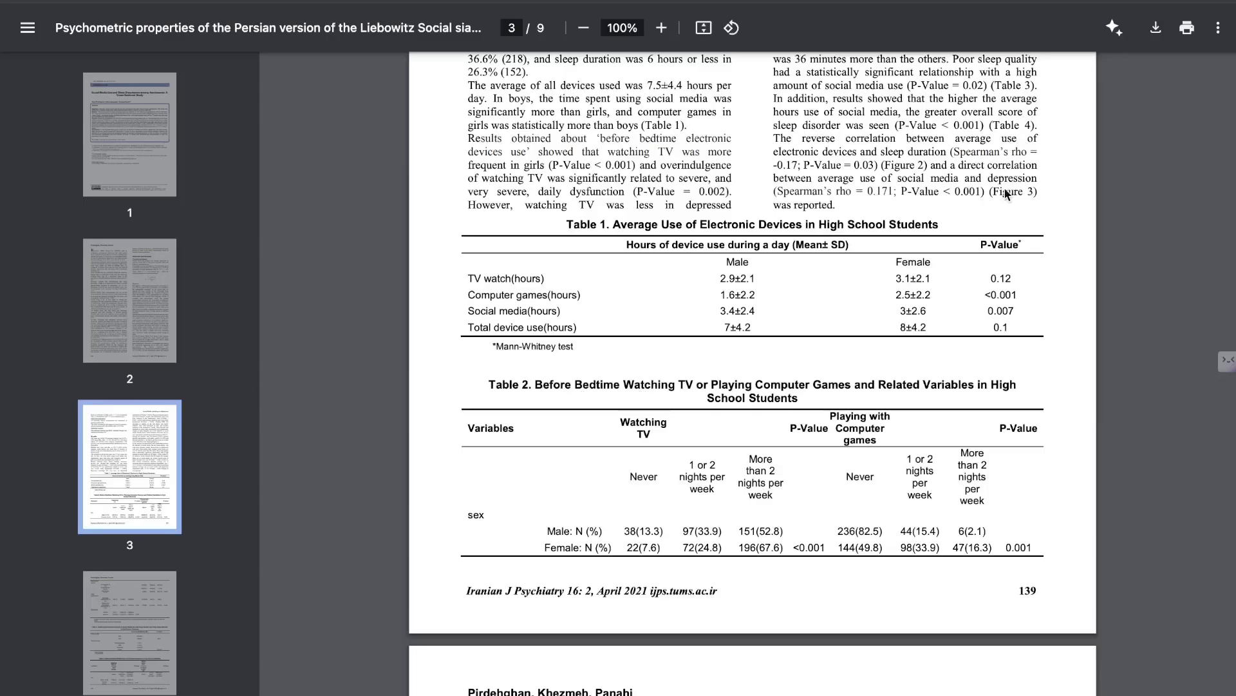
scroll(945, 271, "up", 10)
scroll(945, 271, "up", 10)
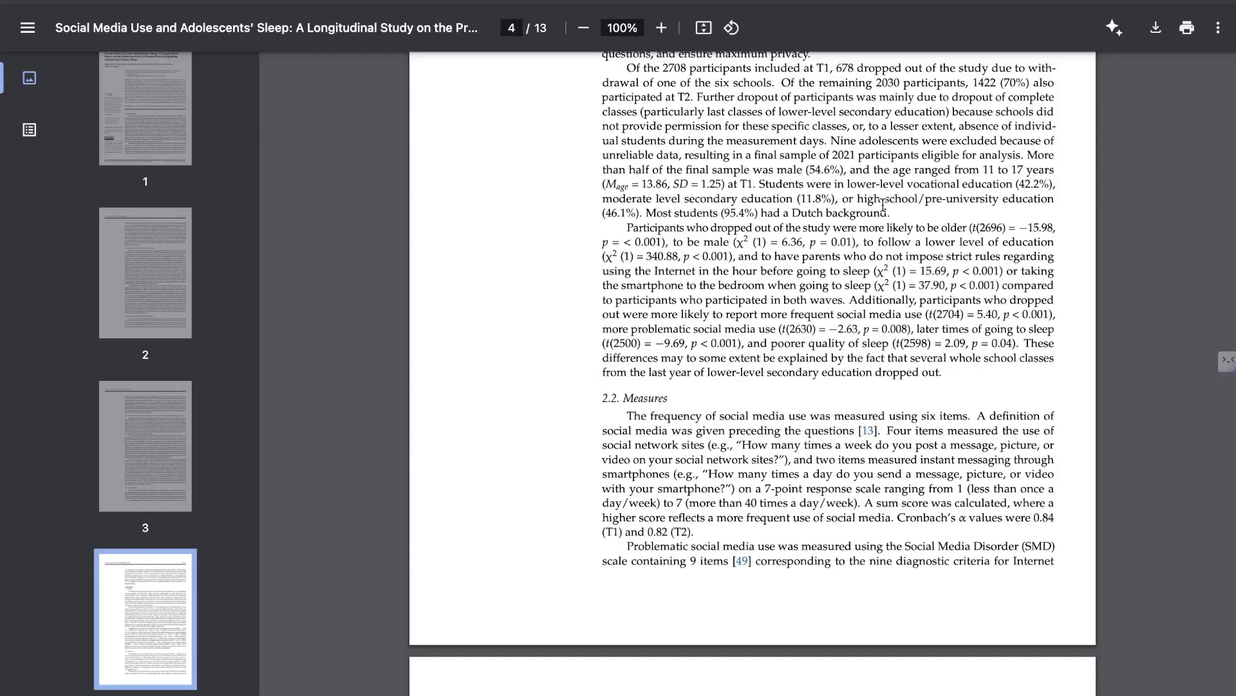
scroll(891, 191, "up", 10)
scroll(892, 190, "up", 10)
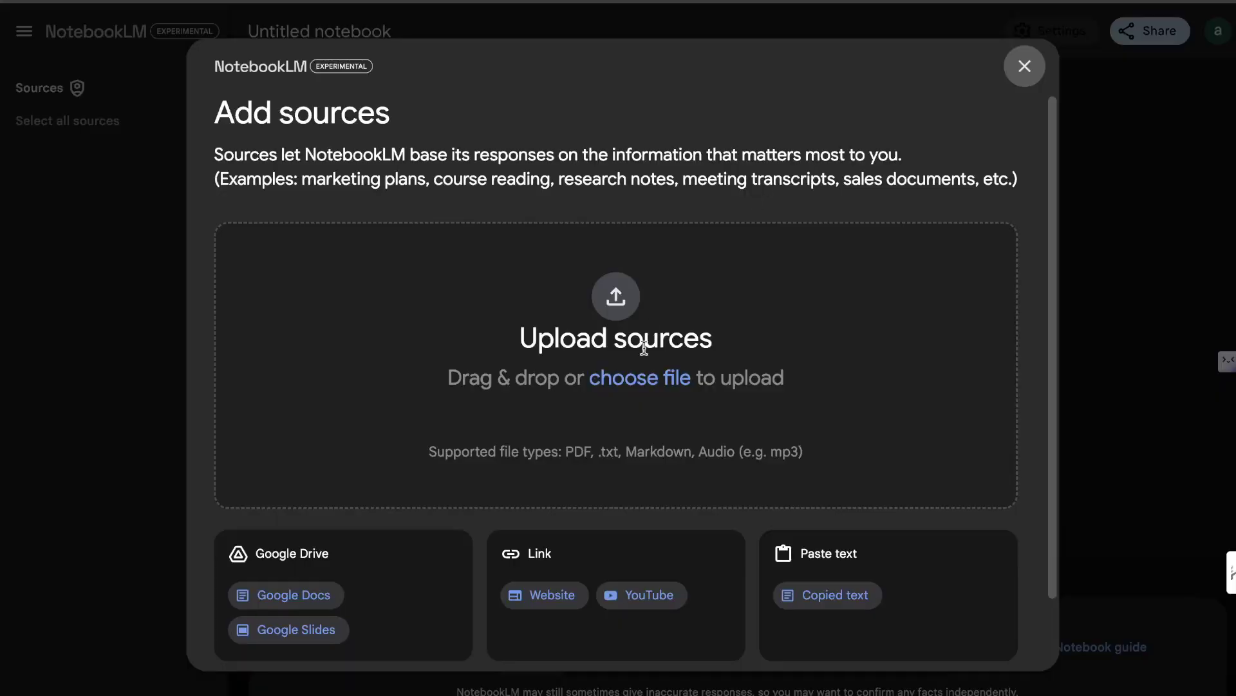
Close the Add sources dialog now that the three research PDFs are uploaded.
key("Escape")
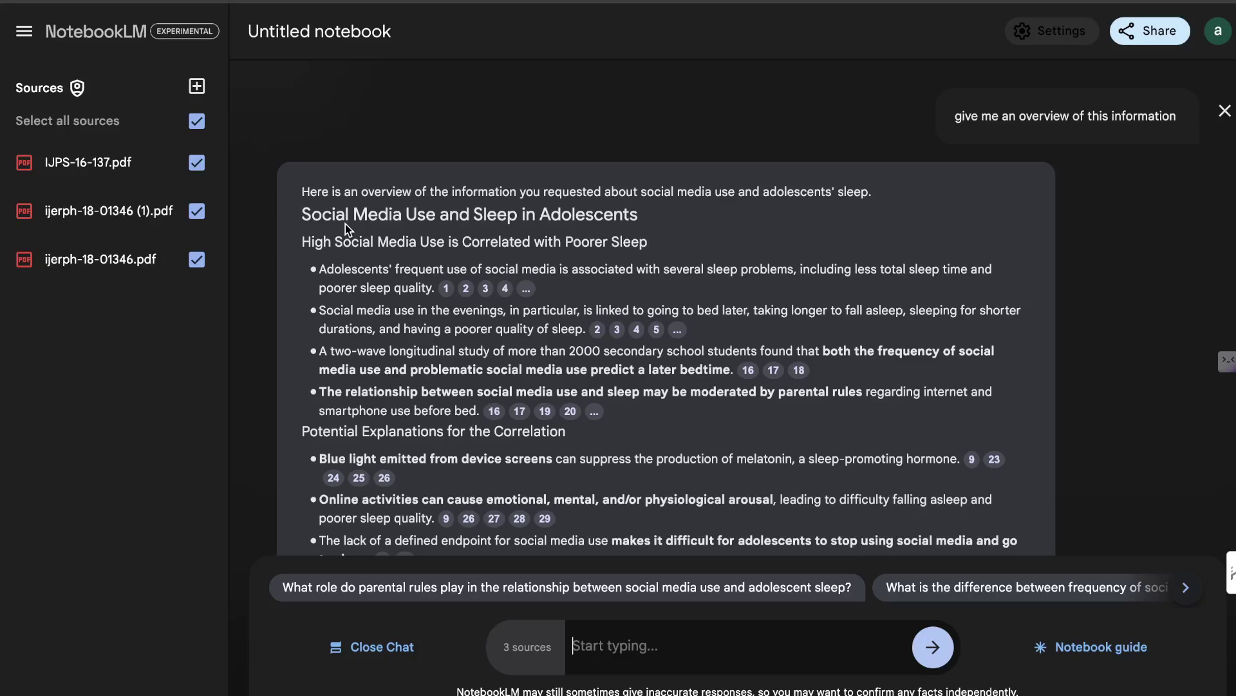
scroll(345, 229, "down", 2)
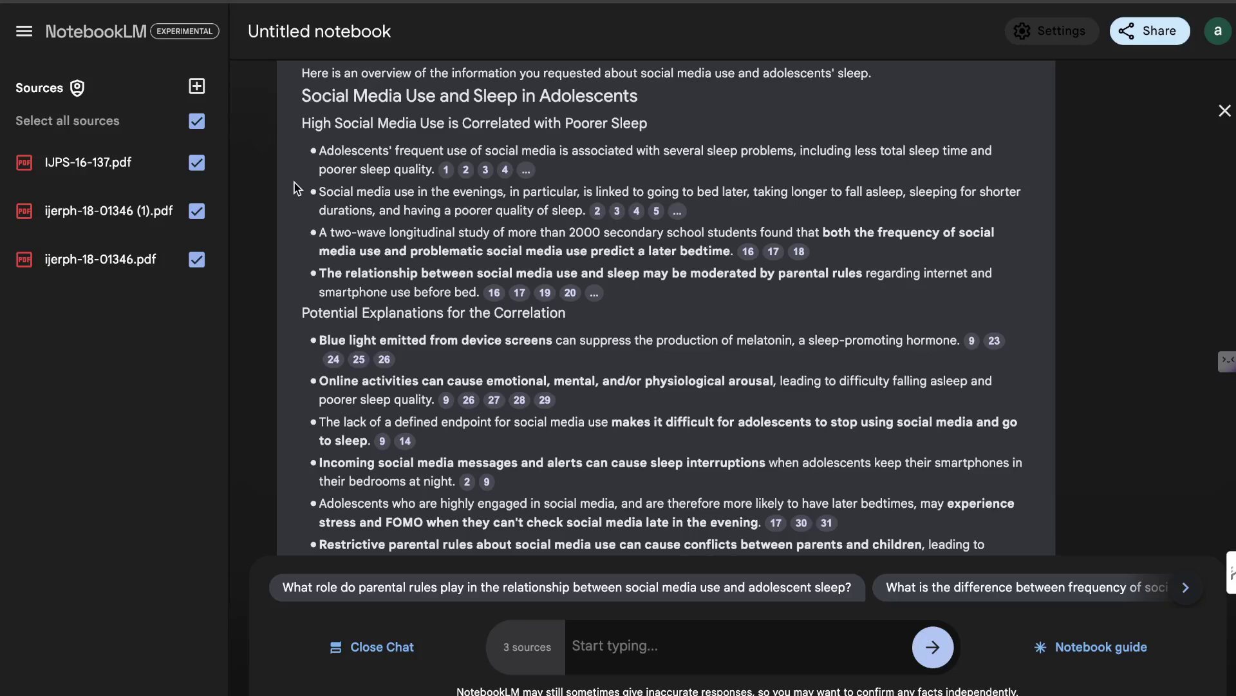
Start a new chat question about parental rules and adolescent sleep.
left_click(642, 655)
type("now create an outline for a blog post we are going to create based upon this info, do not")
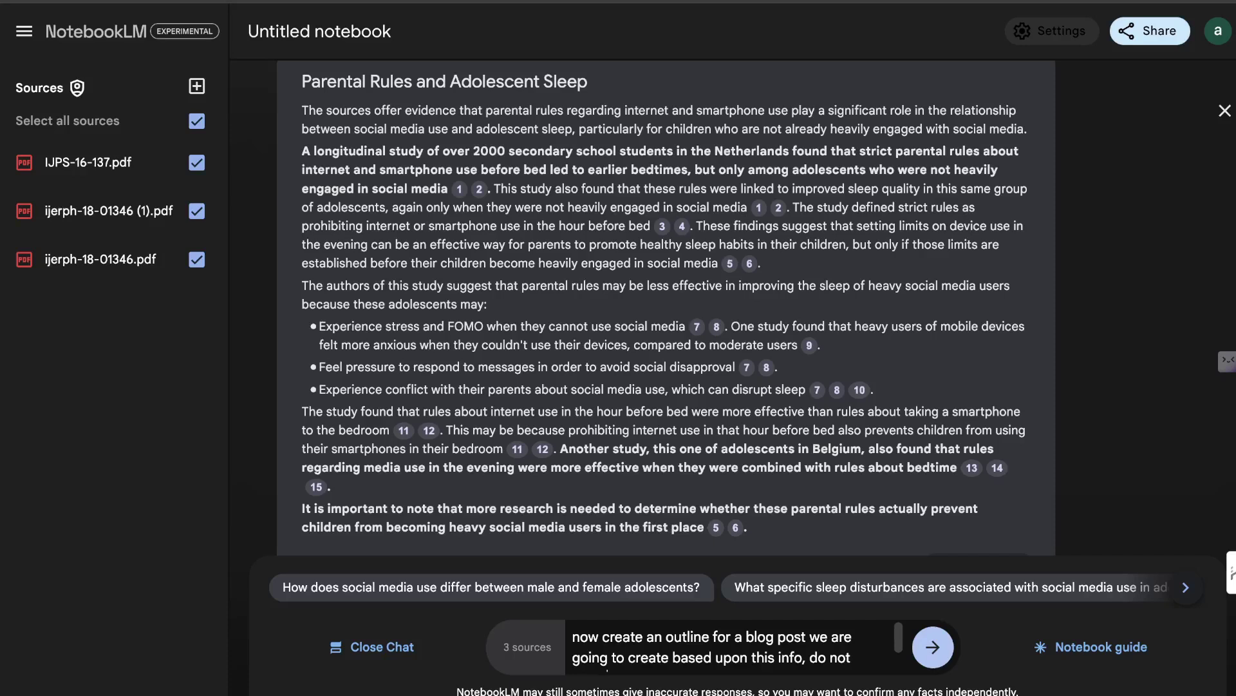
Send the prompt requesting a cited blog article on social media and teen sleep.
key("Return")
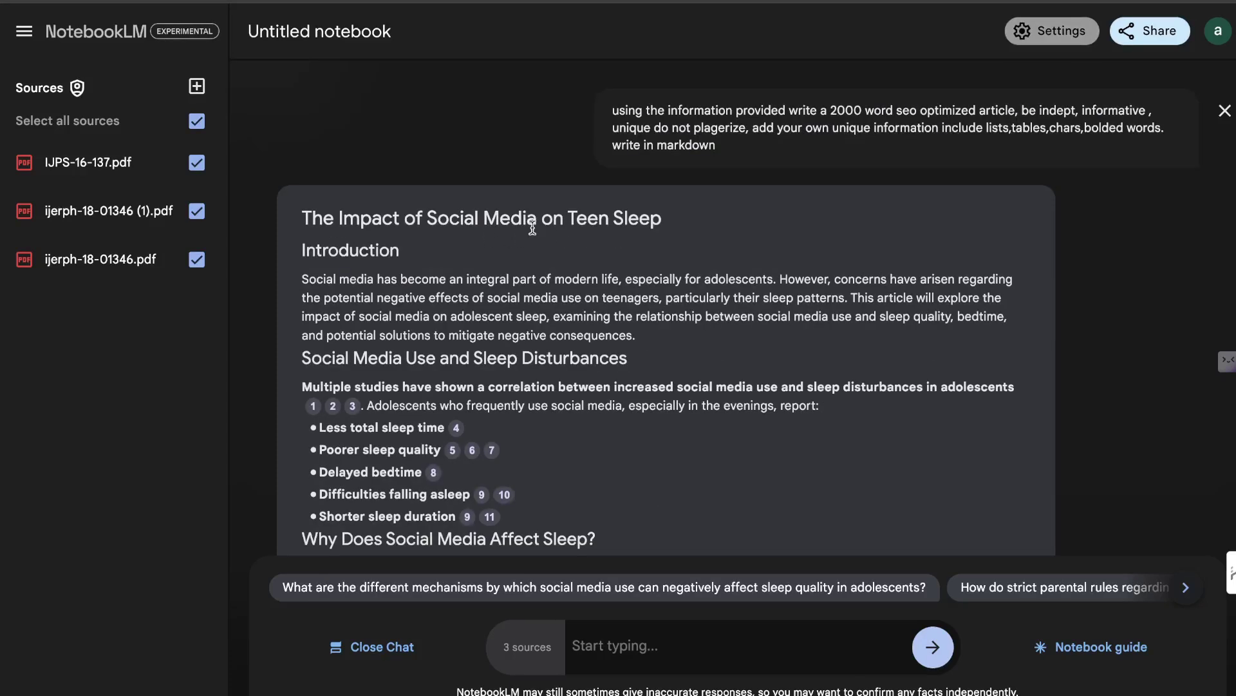
scroll(579, 260, "down", 1)
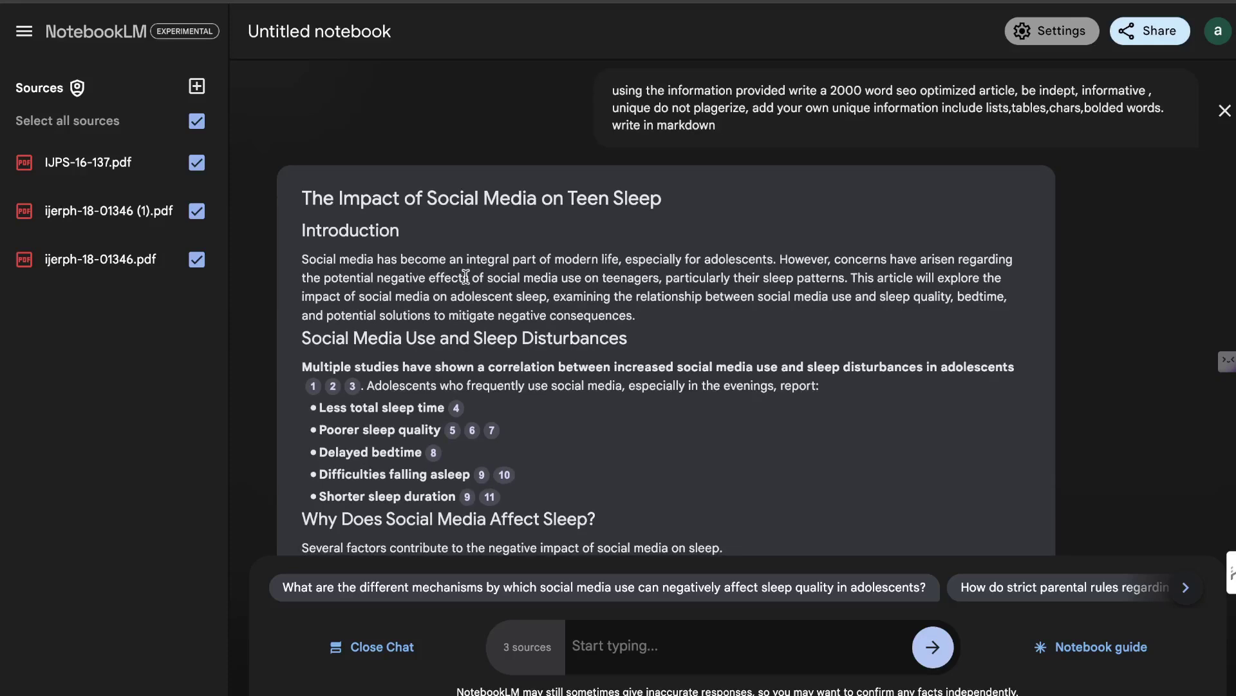
scroll(465, 278, "down", 2)
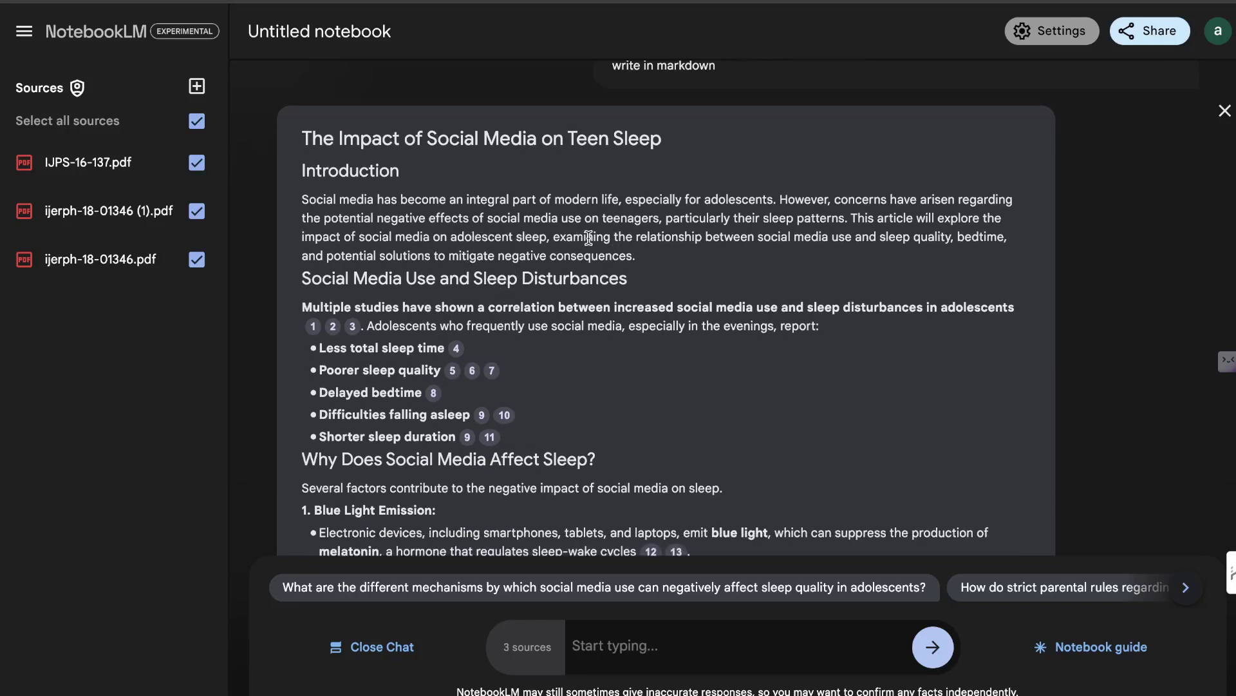
scroll(757, 264, "down", 1)
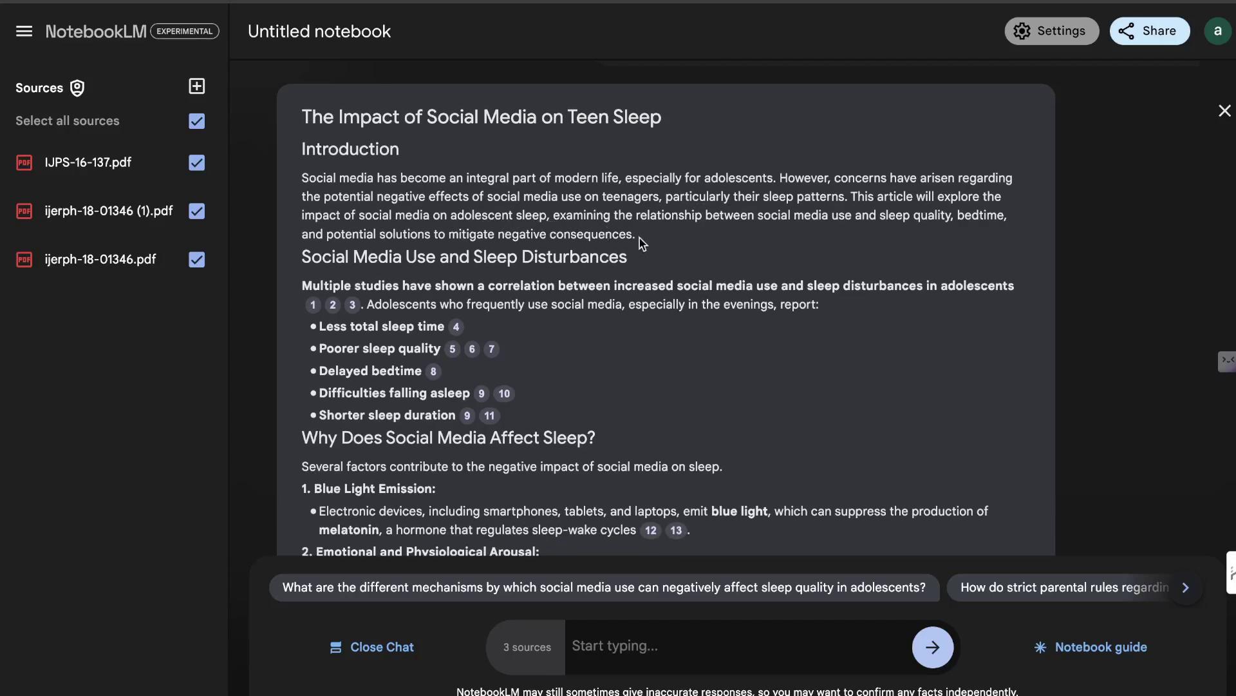
scroll(713, 233, "down", 1)
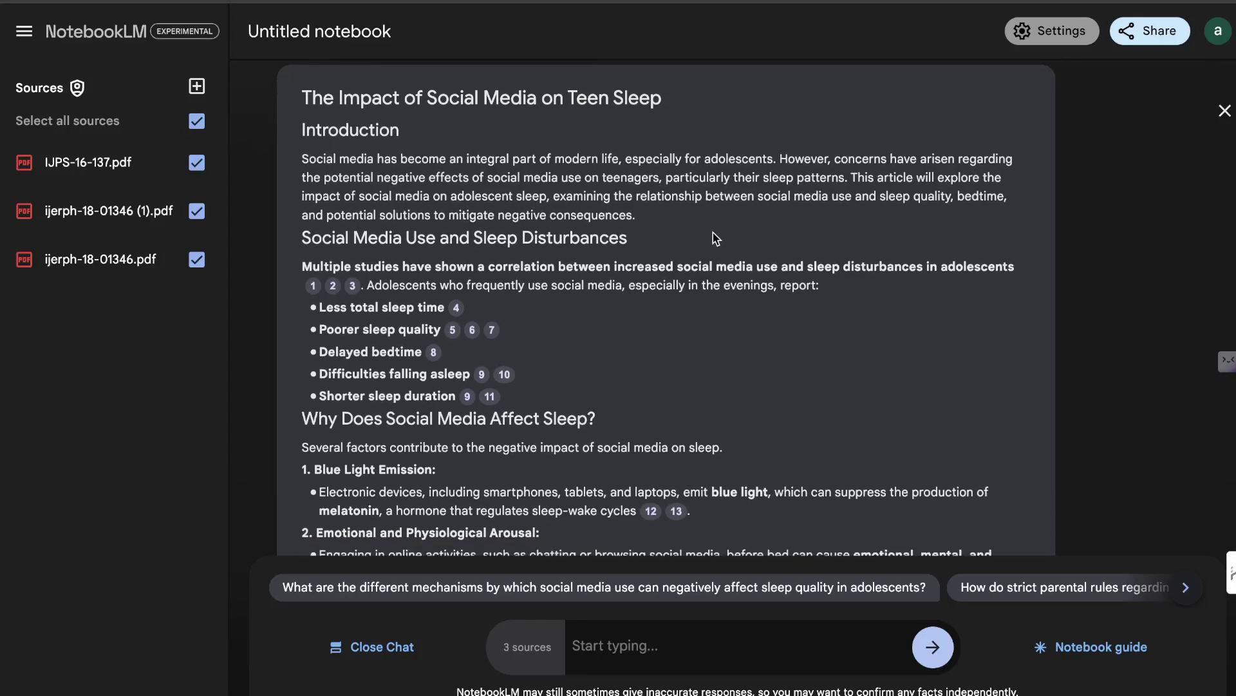
scroll(713, 233, "down", 1)
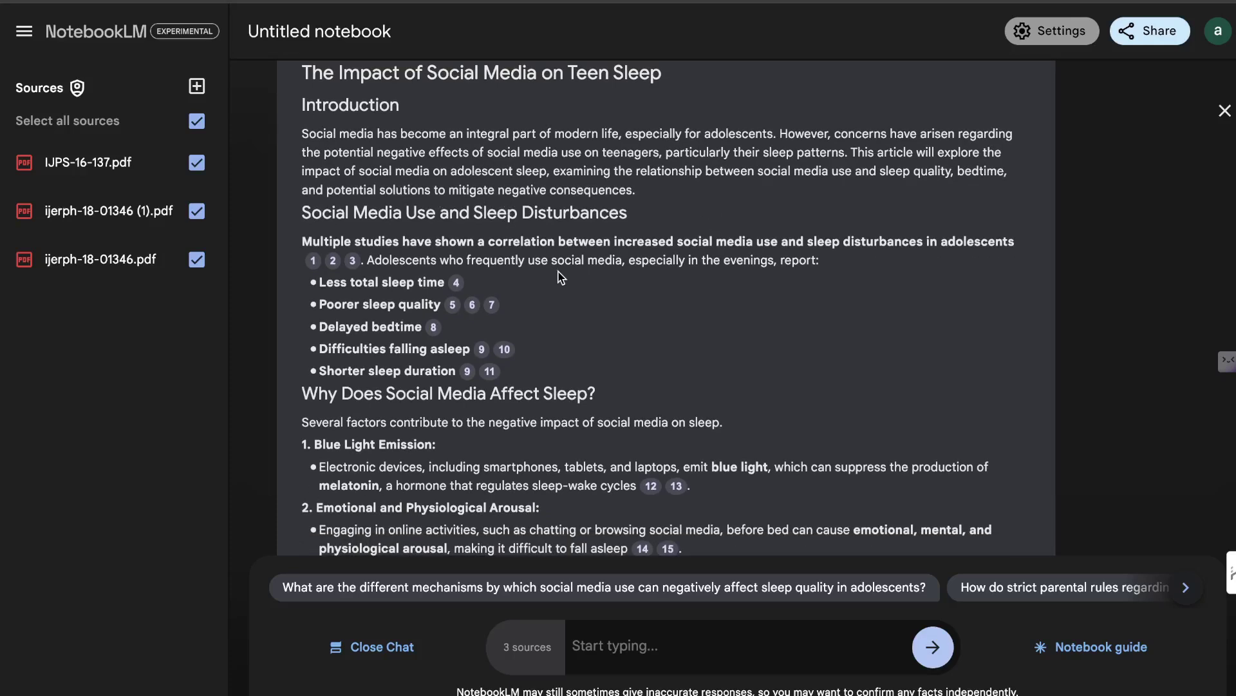
scroll(558, 277, "down", 1)
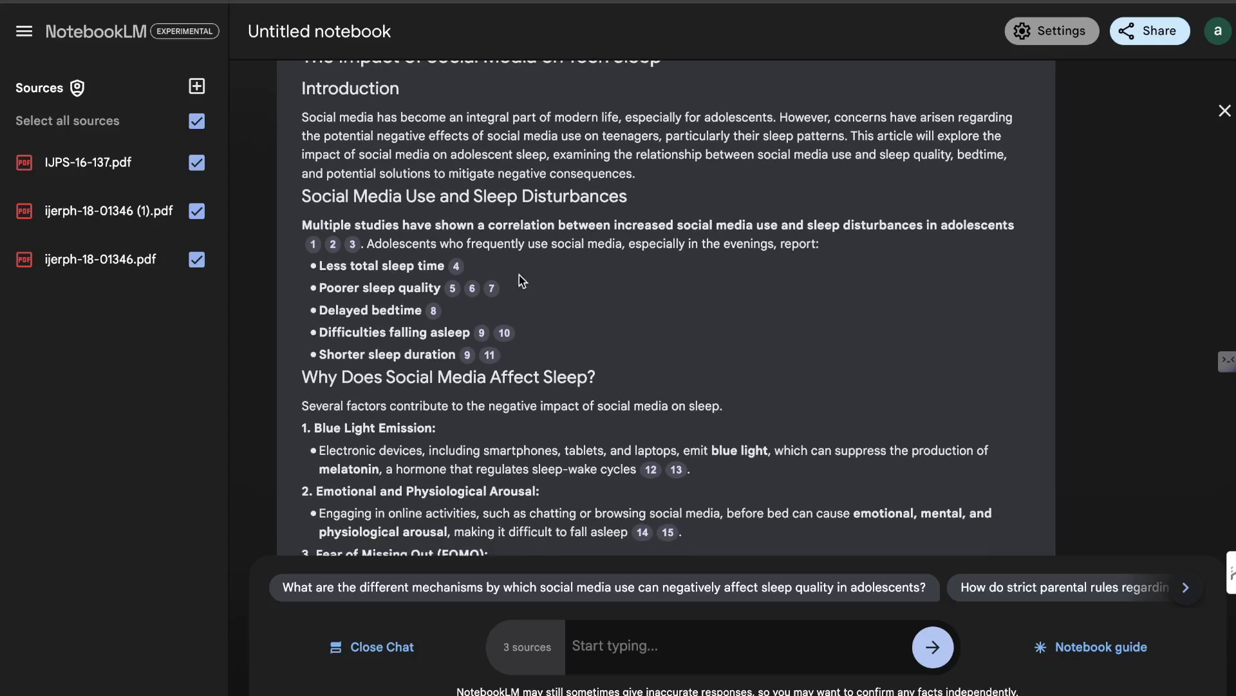
scroll(519, 281, "down", 1)
scroll(518, 281, "down", 2)
scroll(519, 281, "down", 2)
mouse_move(108, 259)
scroll(609, 257, "down", 1)
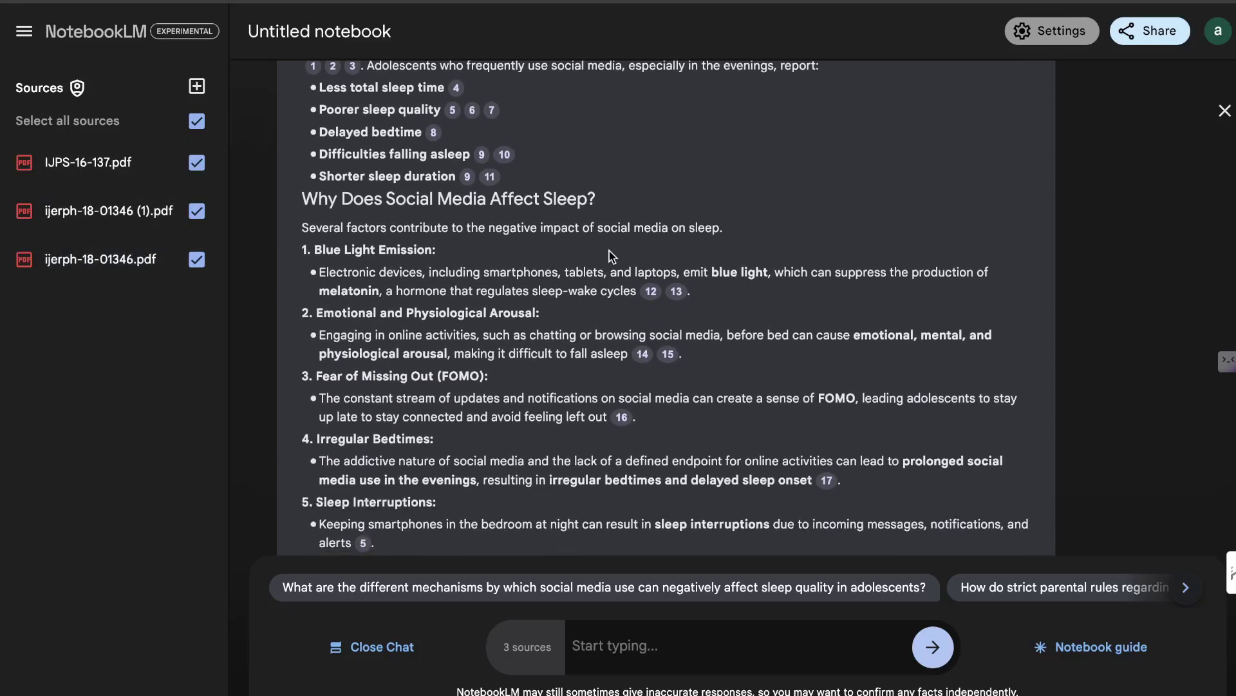
scroll(608, 257, "down", 1)
scroll(609, 257, "down", 2)
scroll(609, 256, "down", 2)
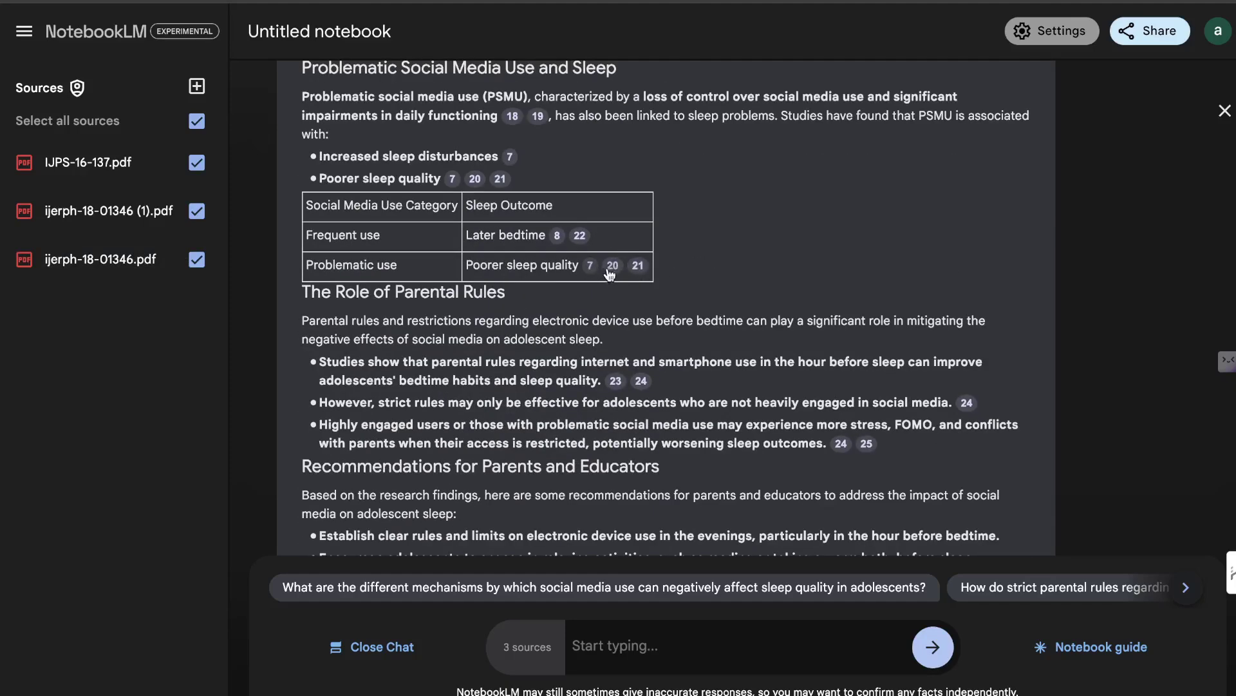
scroll(588, 248, "up", 1)
scroll(589, 247, "up", 1)
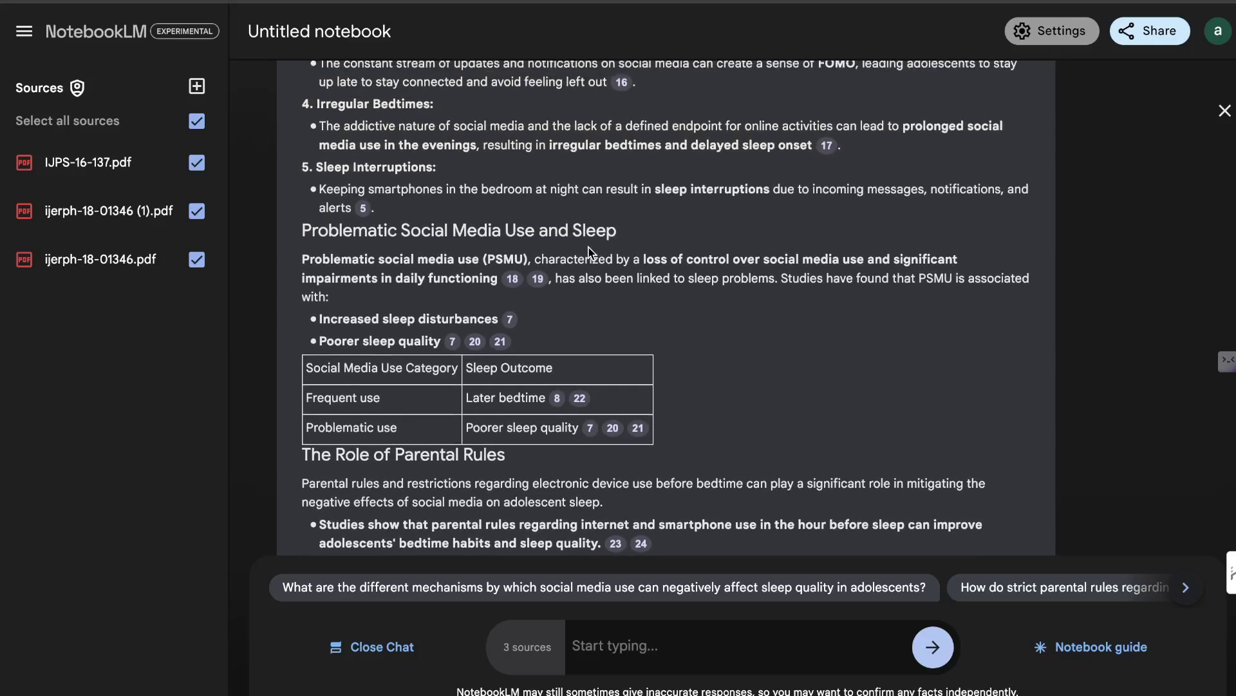
scroll(589, 251, "up", 1)
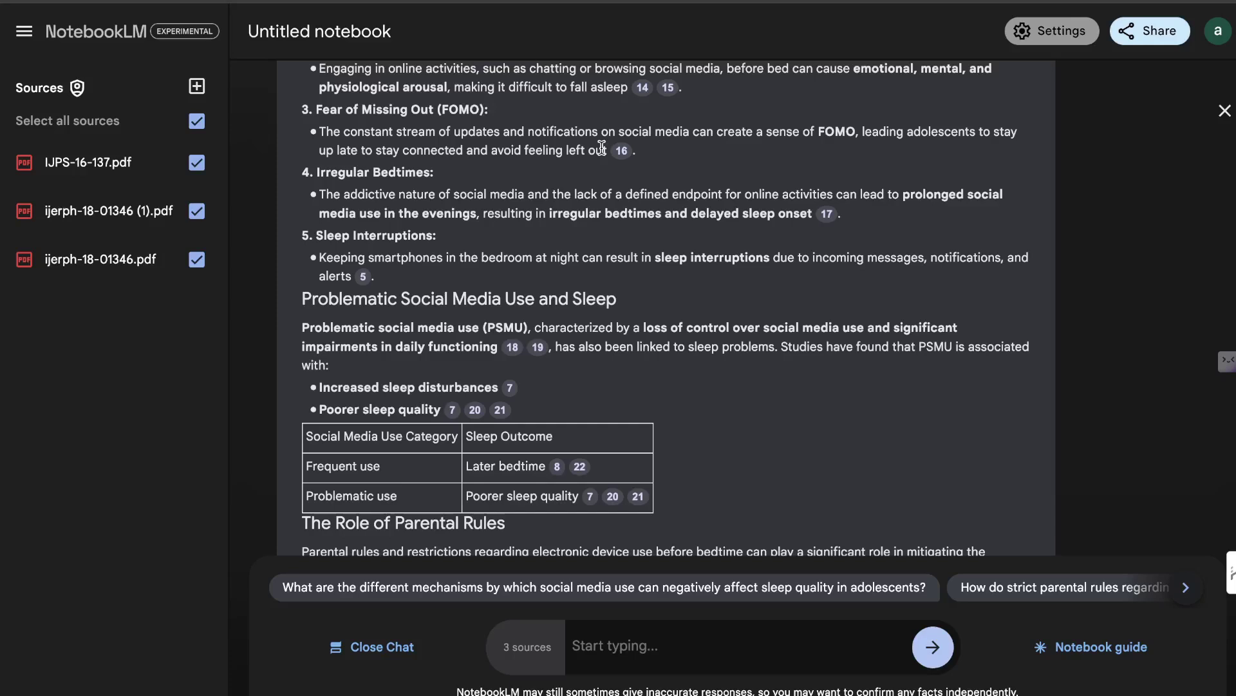
scroll(652, 233, "up", 3)
scroll(653, 233, "up", 1)
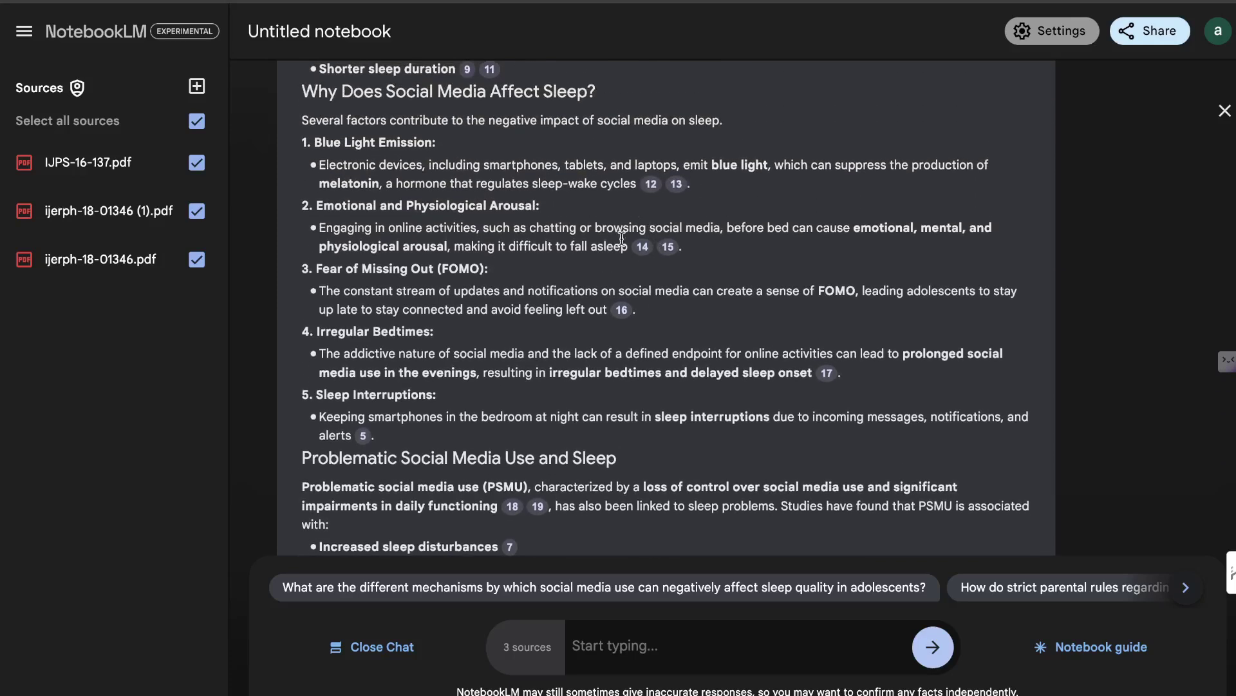
scroll(680, 323, "down", 3)
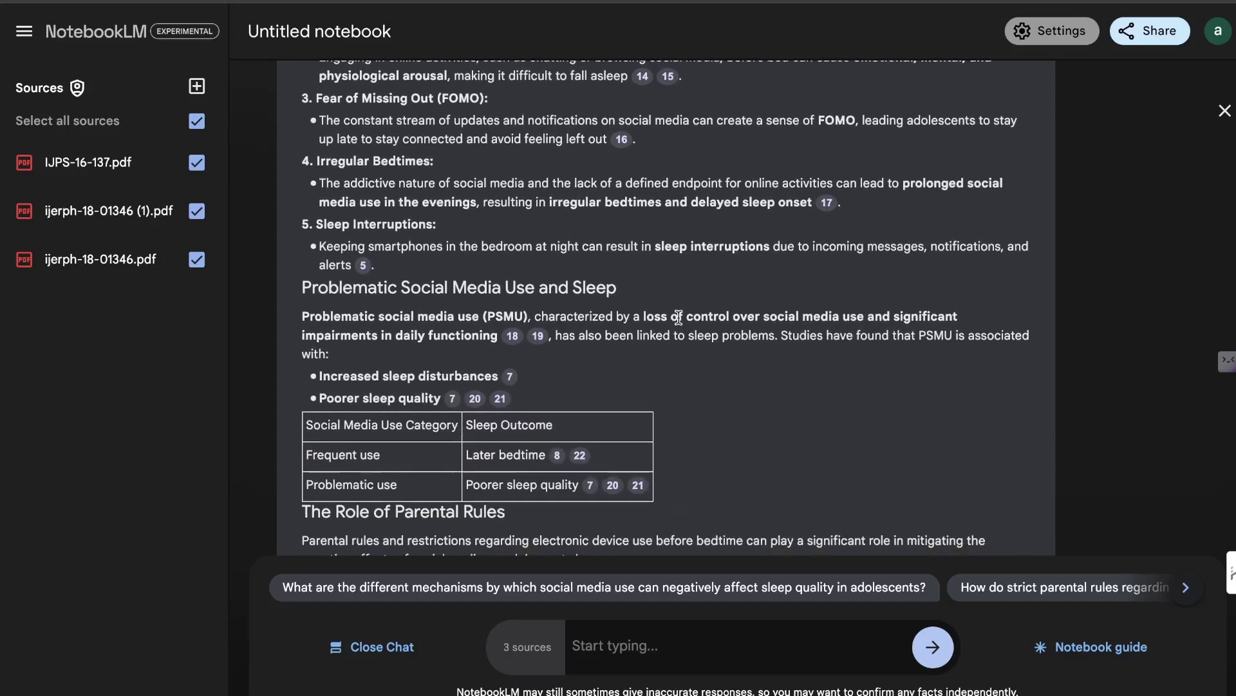
scroll(679, 317, "down", 3)
scroll(678, 318, "down", 2)
scroll(679, 323, "down", 2)
scroll(680, 323, "down", 2)
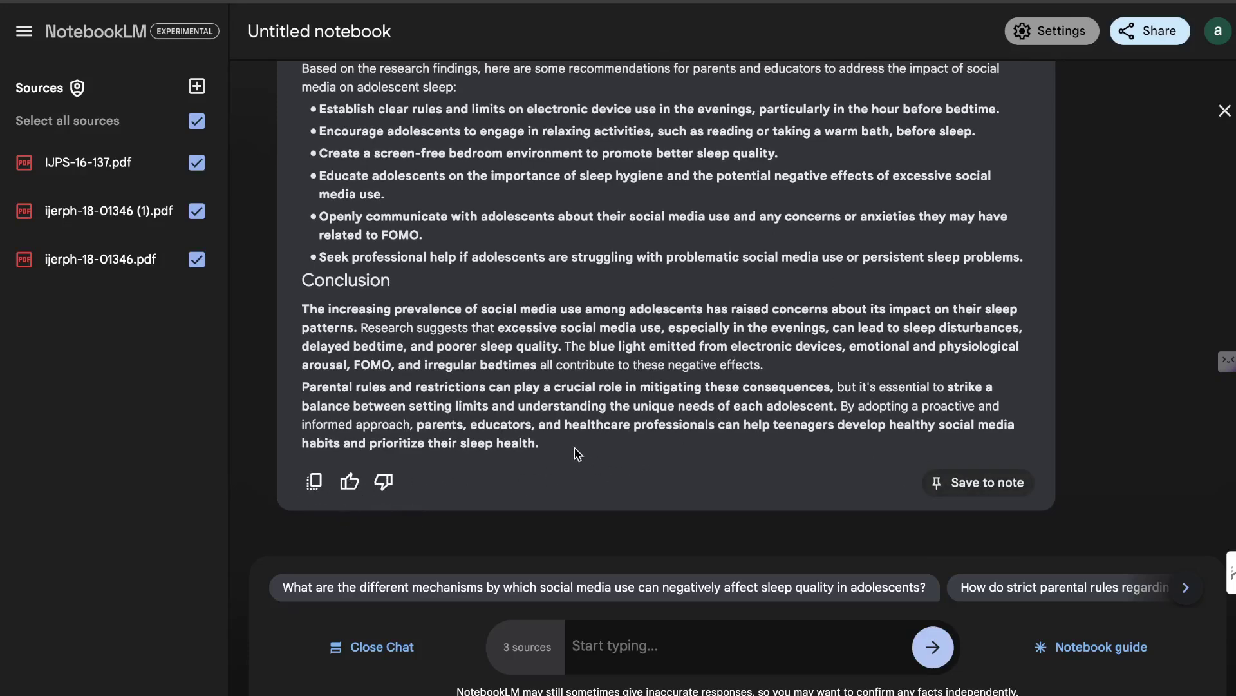
left_click_drag(561, 443, 417, 238)
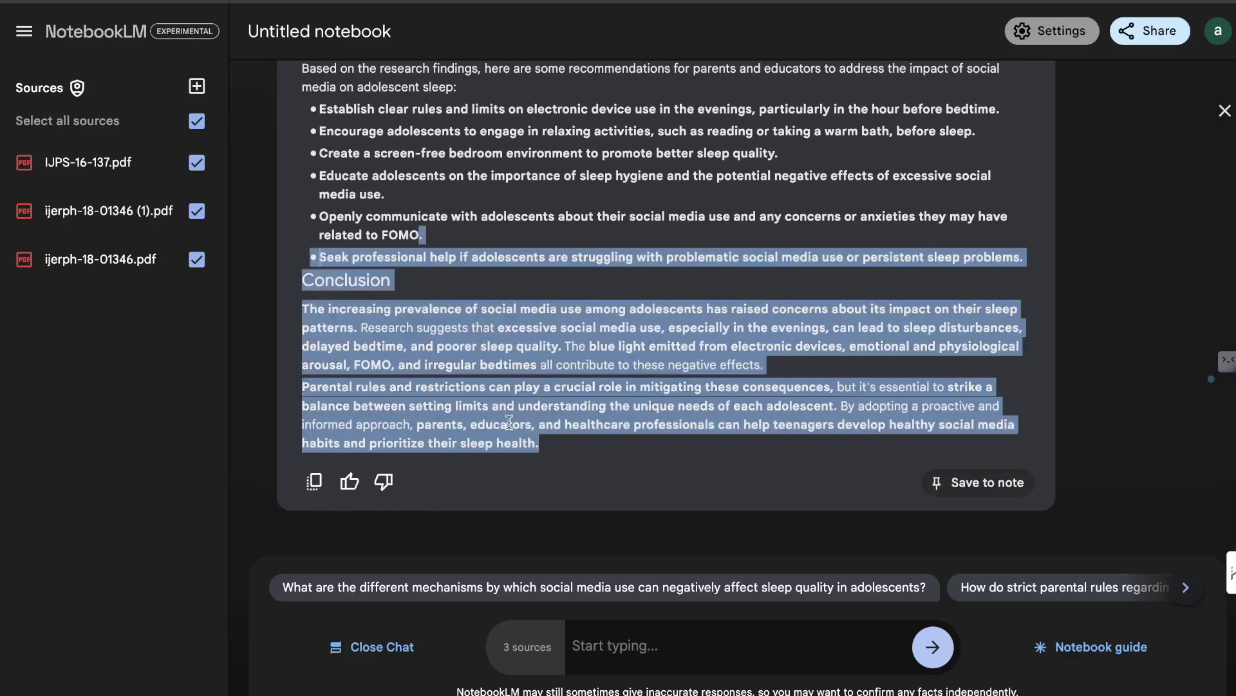
mouse_move(541, 446)
left_mouse_down()
mouse_move(466, 333)
mouse_move(288, 259)
left_mouse_up()
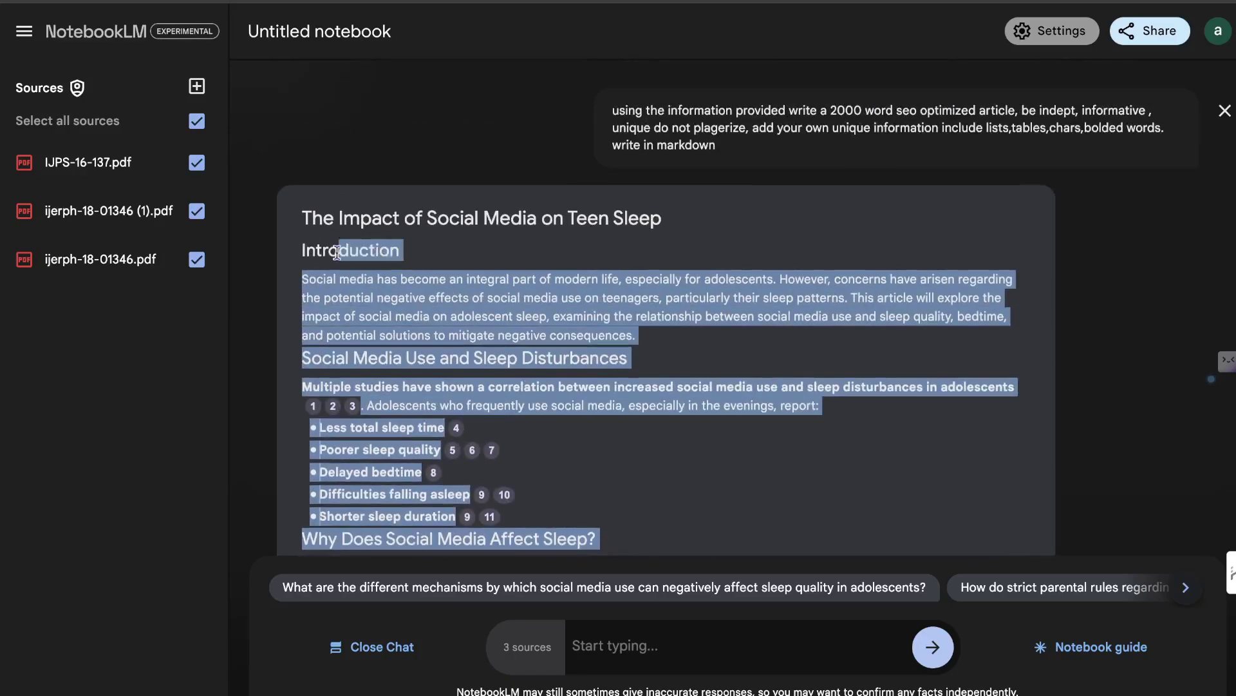
right_click(324, 277)
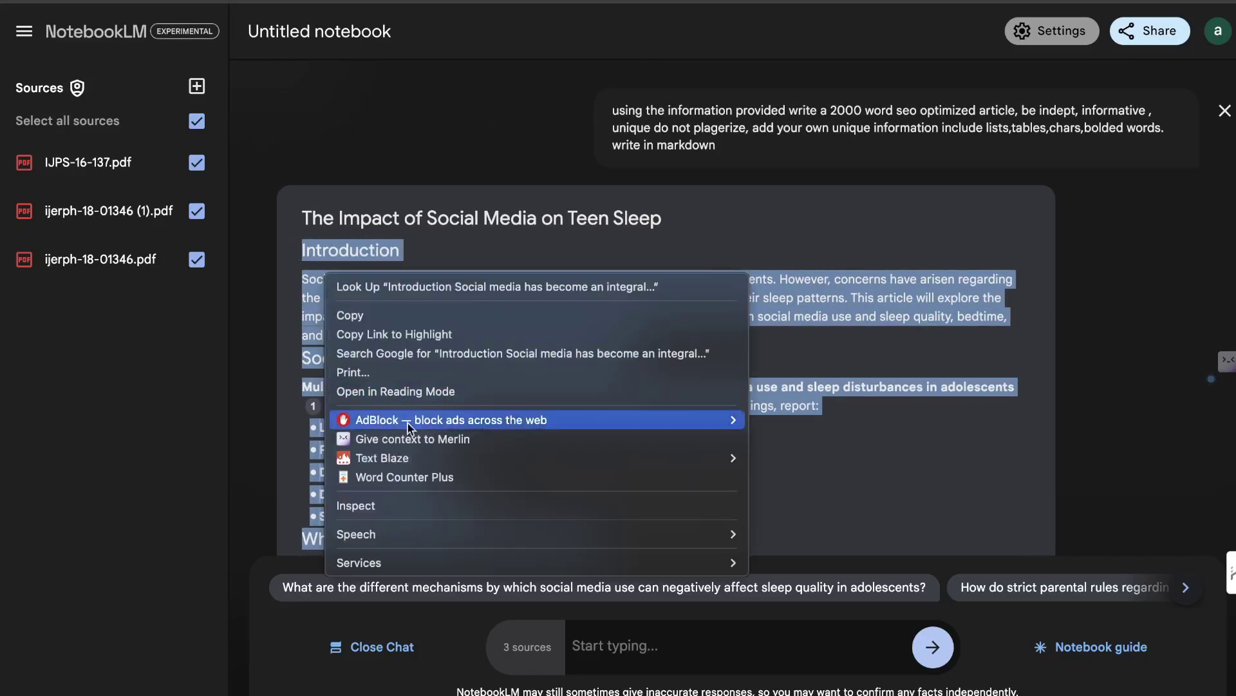
left_click(417, 475)
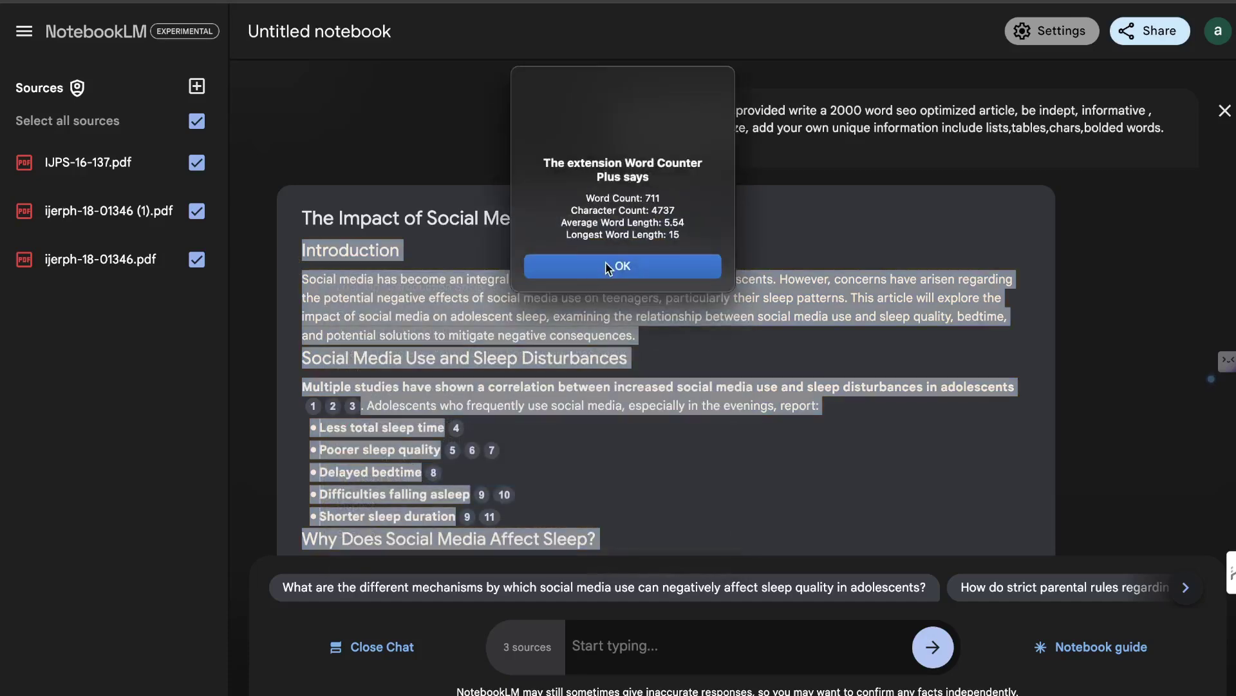
left_click(608, 267)
scroll(665, 343, "down", 3)
scroll(666, 343, "down", 10)
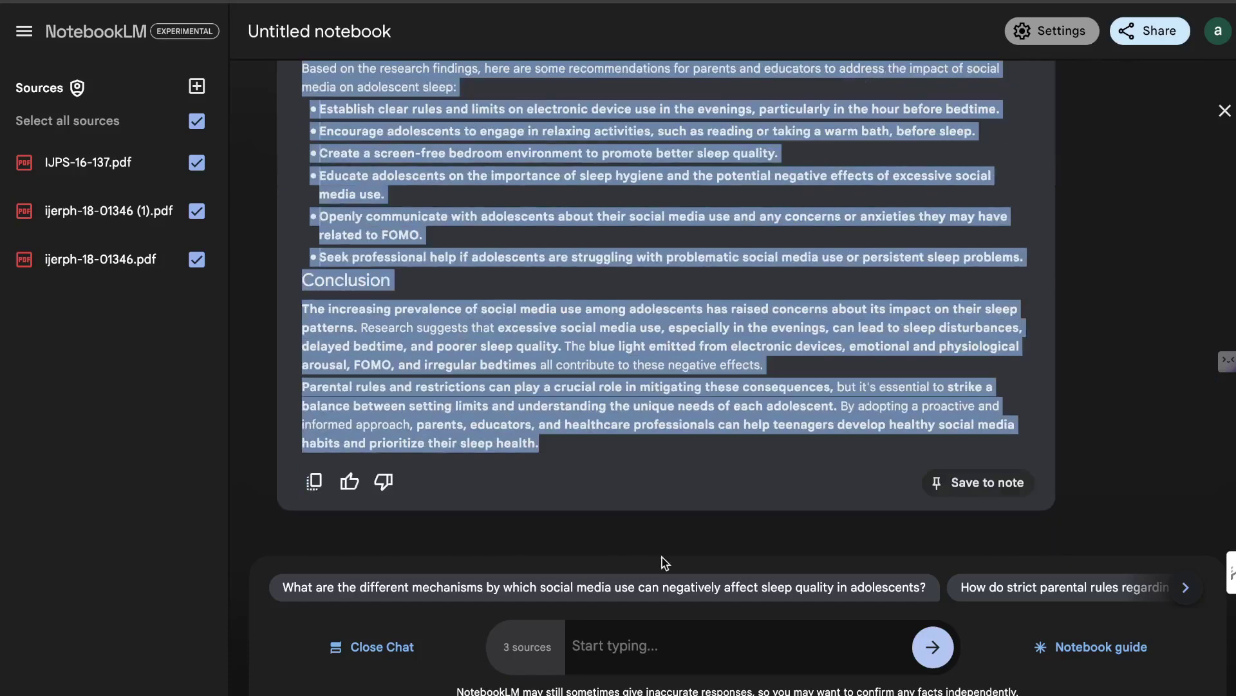
Ask NotebookLM to expand the article to about 2000 words, keeping the same style and format.
left_click(636, 636)
type("expand")
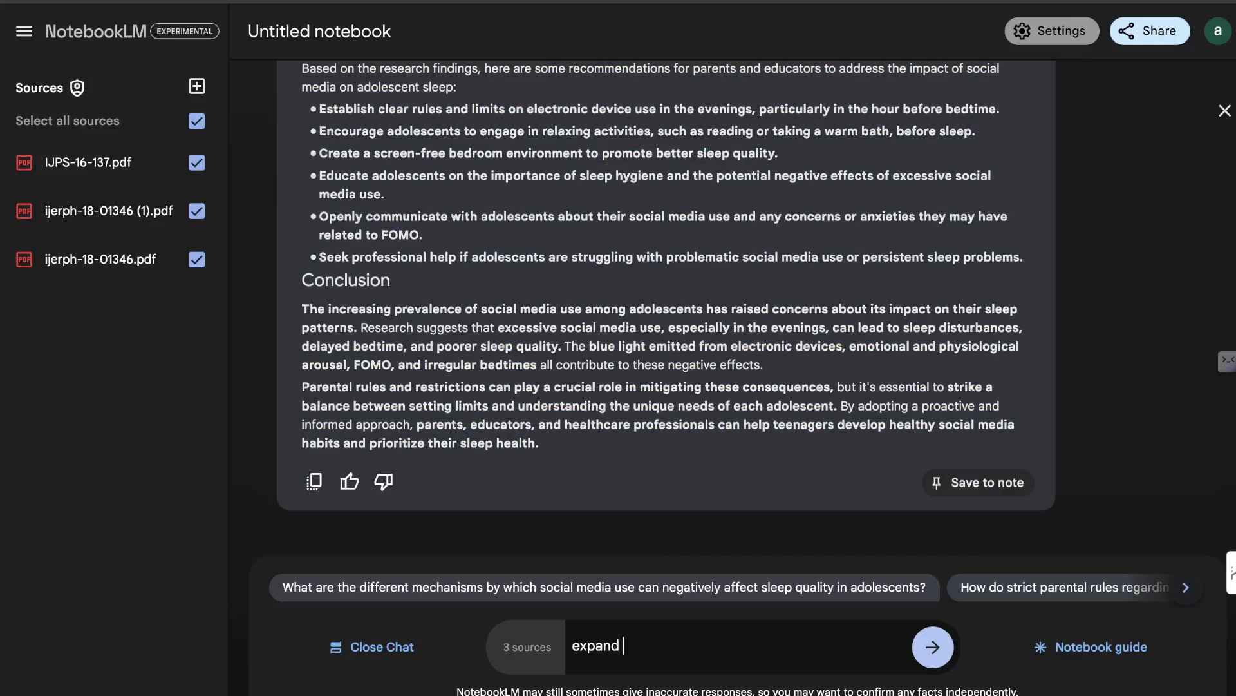
type(" the article, keeping ")
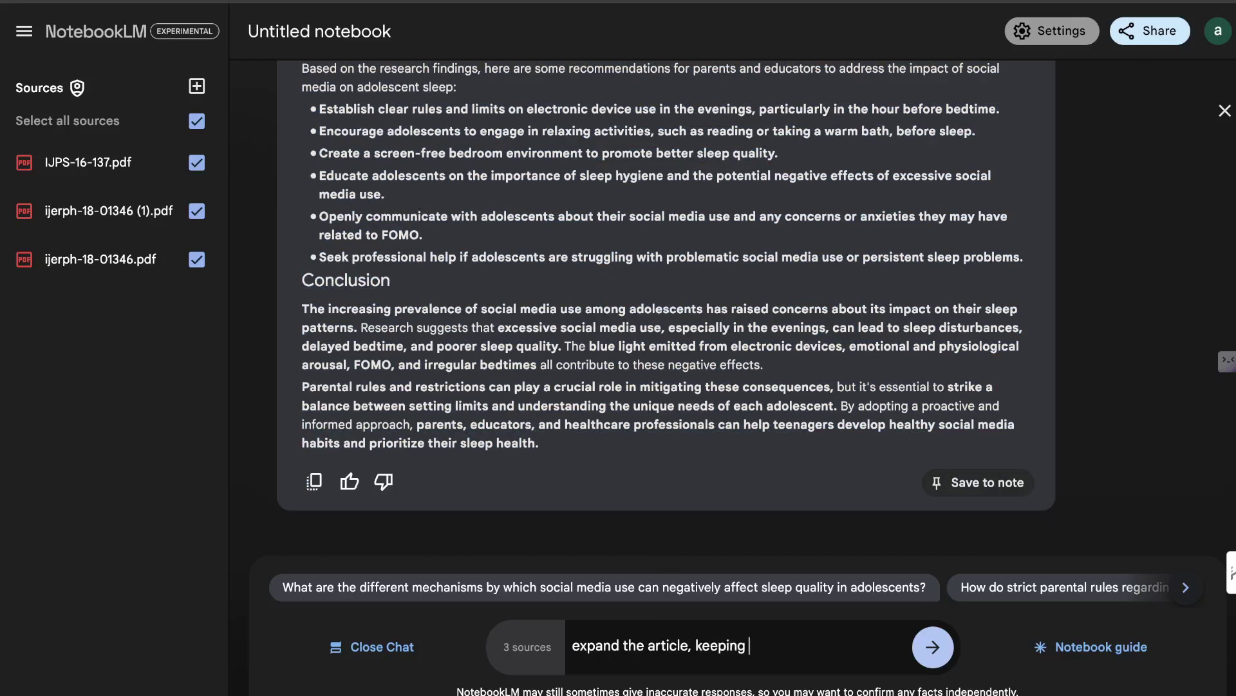
type("the same style")
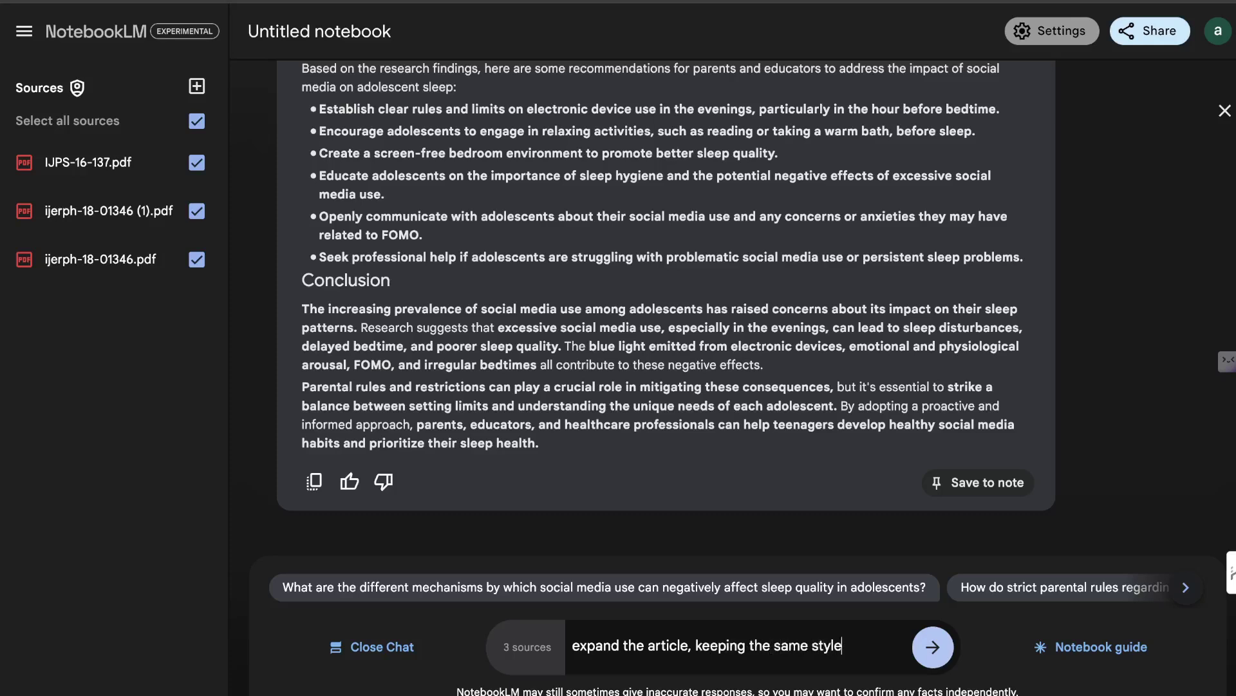
type("and format")
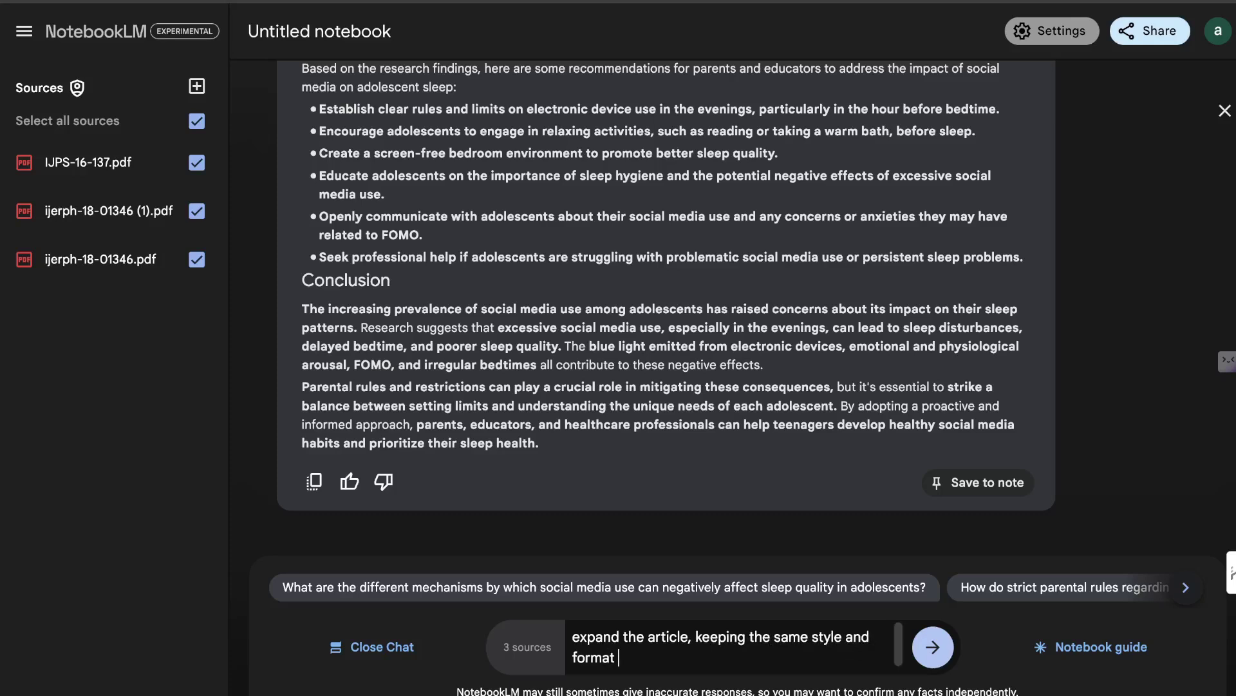
type("200")
key("BackSpace")
type("ds")
key("Return")
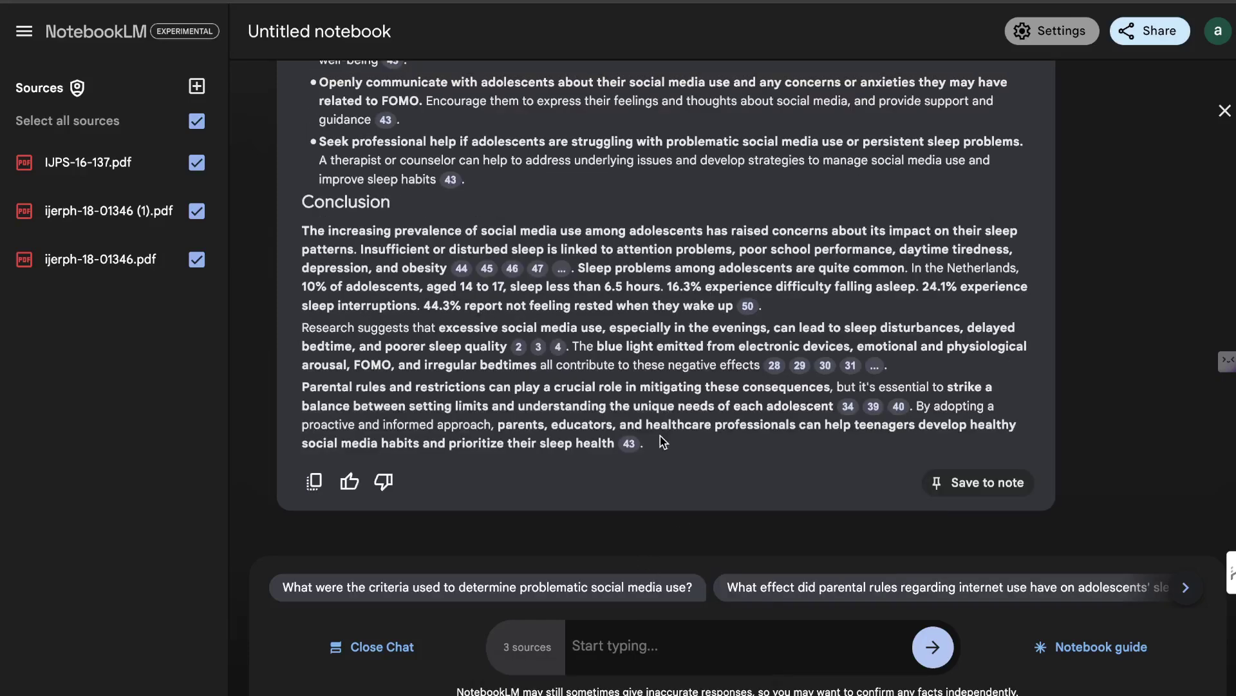
Select the expanded article and check its word count with Word Counter Plus.
mouse_move(680, 505)
left_mouse_down()
mouse_move(544, 278)
mouse_move(327, 204)
mouse_move(302, 259)
left_mouse_up()
right_click(326, 288)
left_click(425, 490)
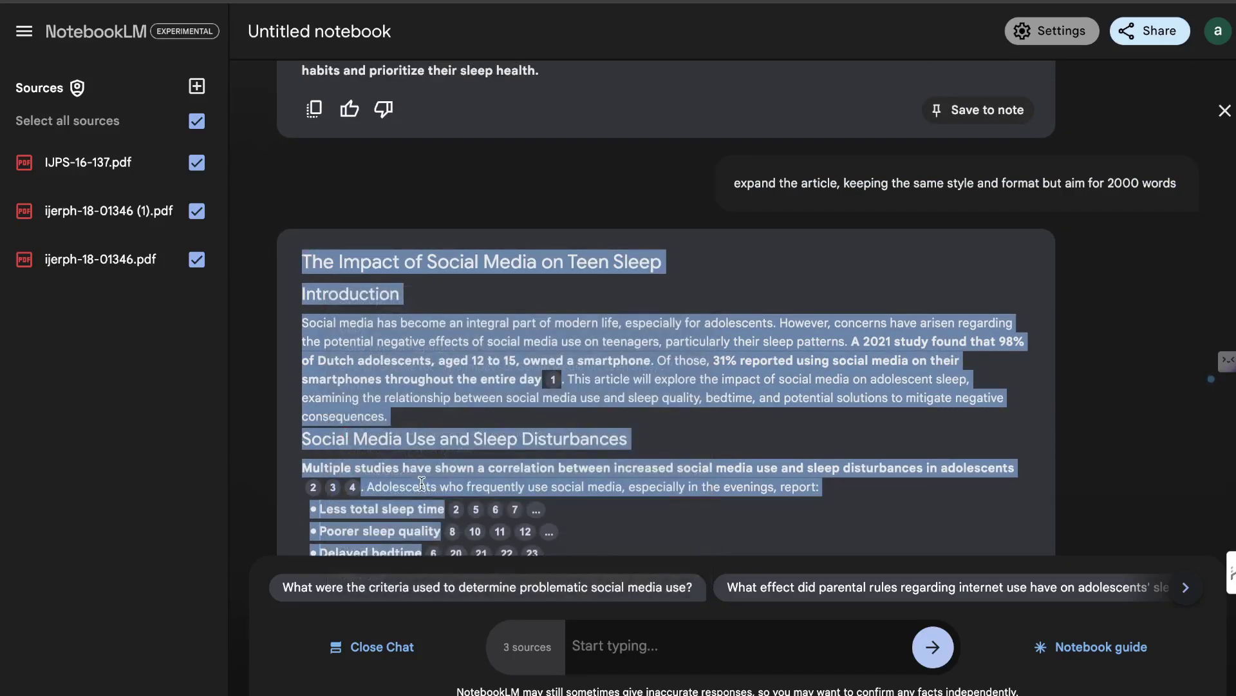
left_click(623, 266)
scroll(632, 309, "down", 3)
left_click(636, 330)
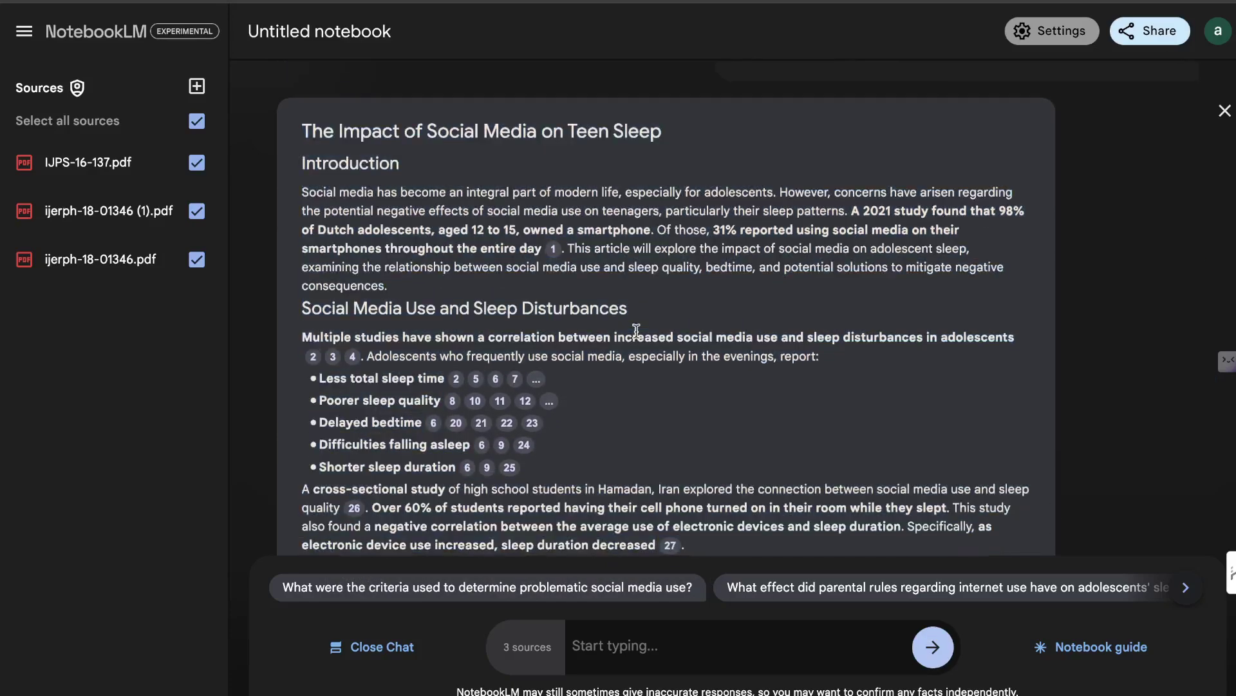
scroll(636, 329, "down", 5)
scroll(636, 330, "down", 2)
scroll(636, 329, "down", 3)
scroll(636, 329, "down", 3)
scroll(636, 335, "down", 8)
scroll(636, 333, "down", 2)
scroll(635, 332, "down", 2)
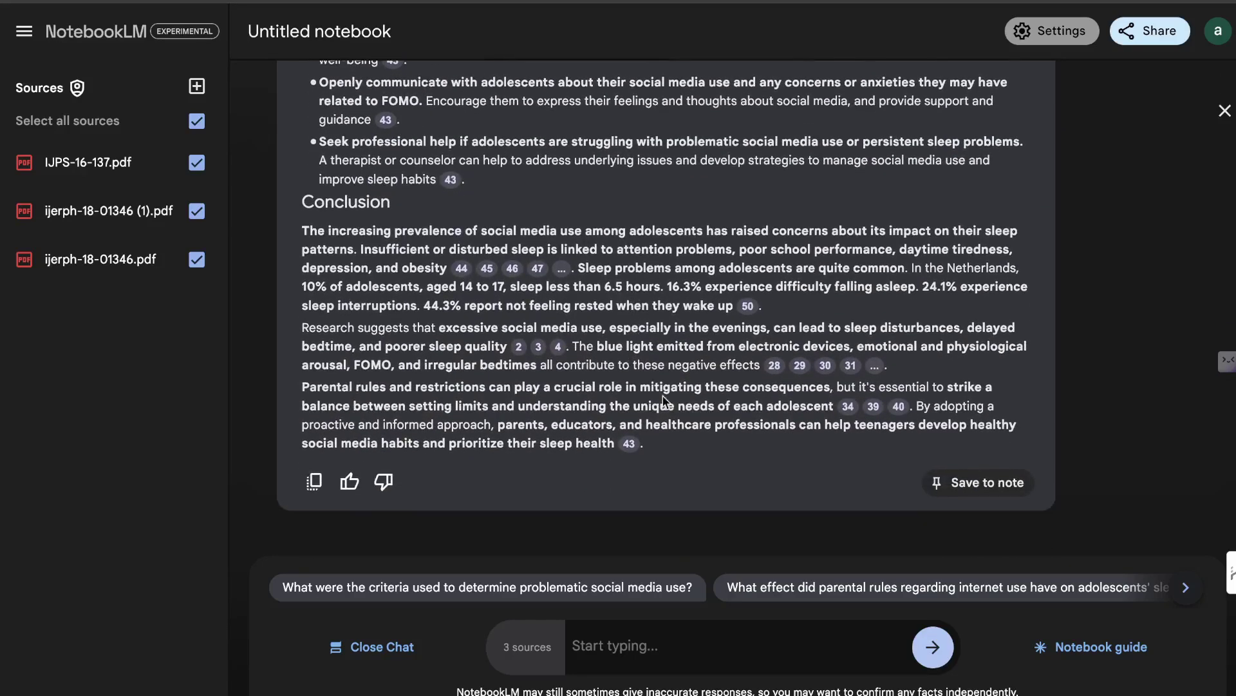
scroll(674, 429, "up", 7)
scroll(673, 428, "up", 6)
scroll(674, 430, "up", 5)
scroll(673, 429, "up", 5)
scroll(674, 429, "up", 4)
scroll(674, 429, "up", 9)
scroll(417, 425, "down", 20)
scroll(417, 425, "down", 10)
Copy the whole expanded teen-sleep response to the clipboard.
left_click(314, 481)
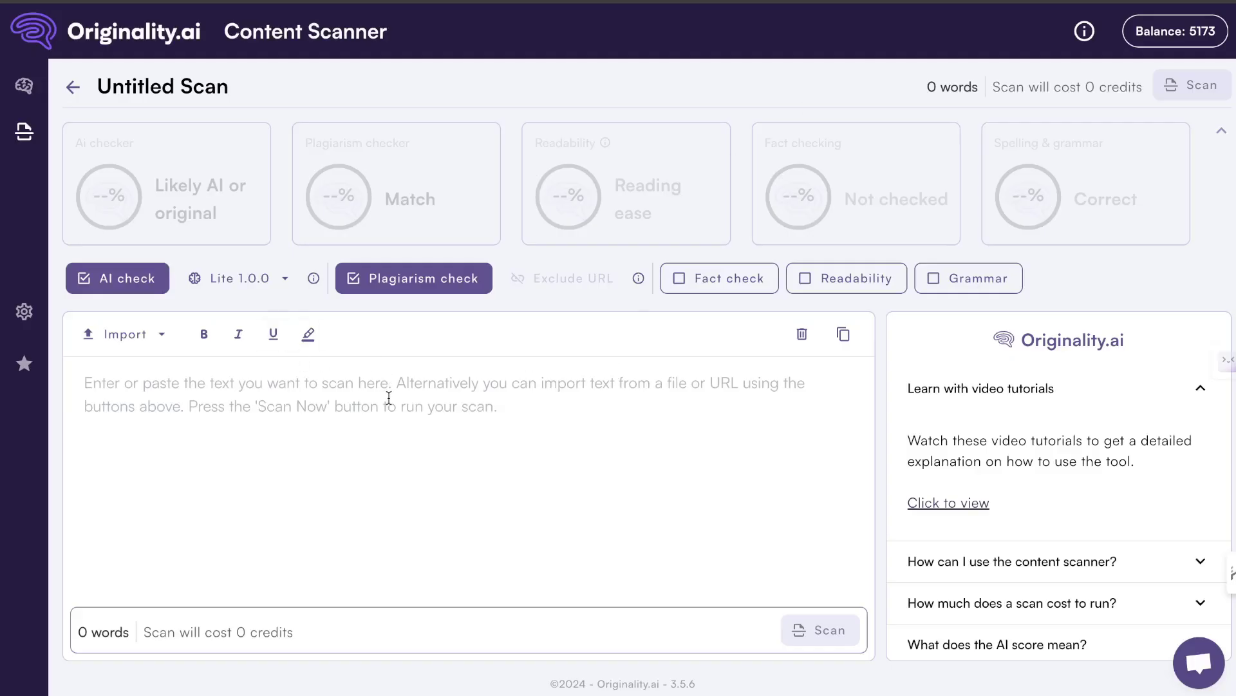
Paste the 1,161-word article into the Content Scanner and run the AI and plagiarism scan.
key("ctrl+v")
scroll(416, 387, "up", 3)
scroll(457, 339, "up", 3)
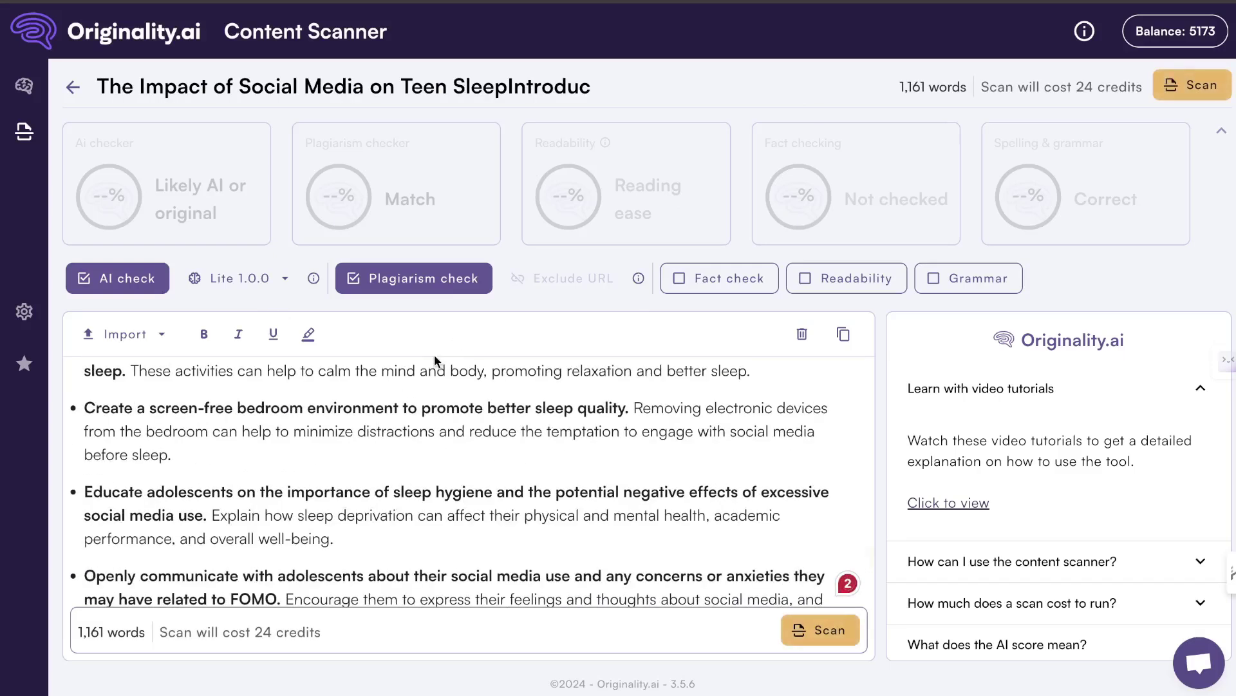
left_click(810, 631)
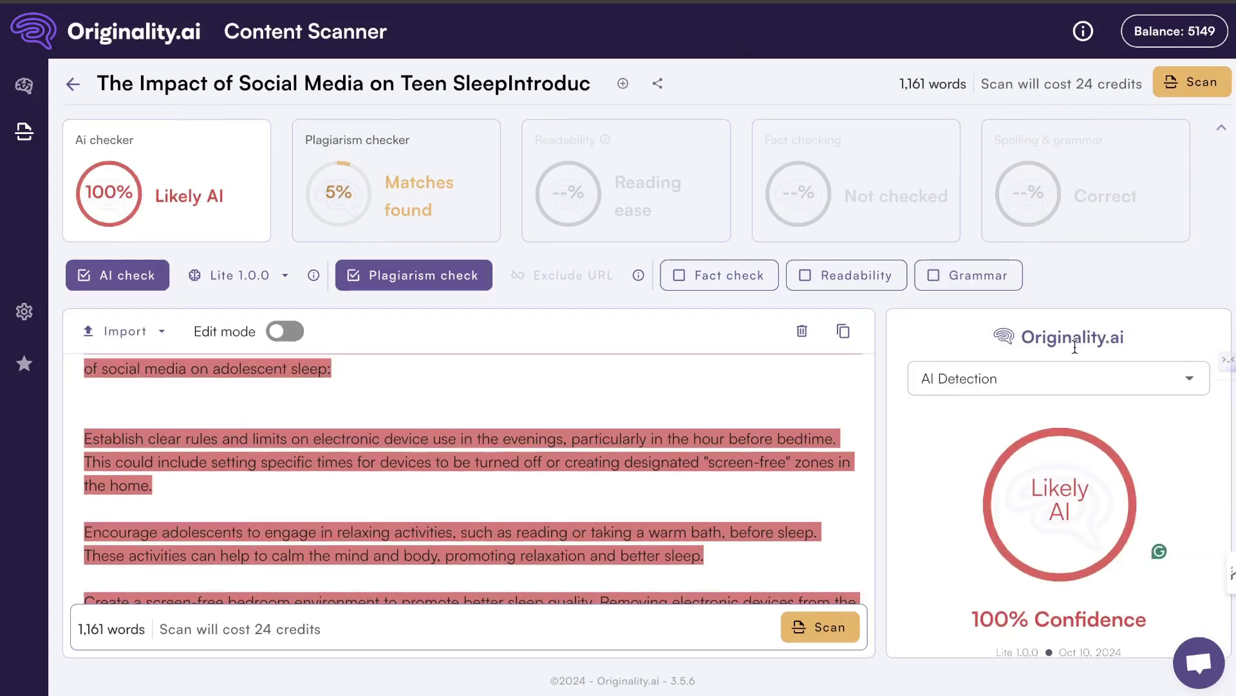
left_click(952, 391)
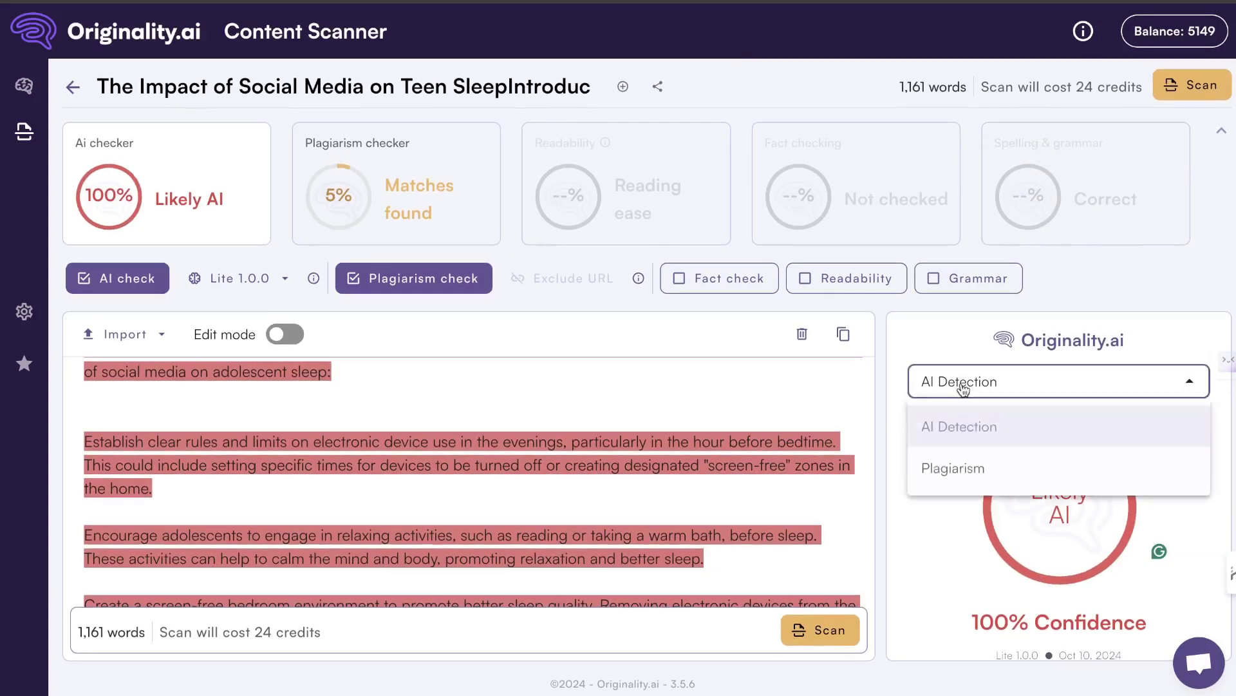
left_click(972, 470)
scroll(995, 482, "down", 2)
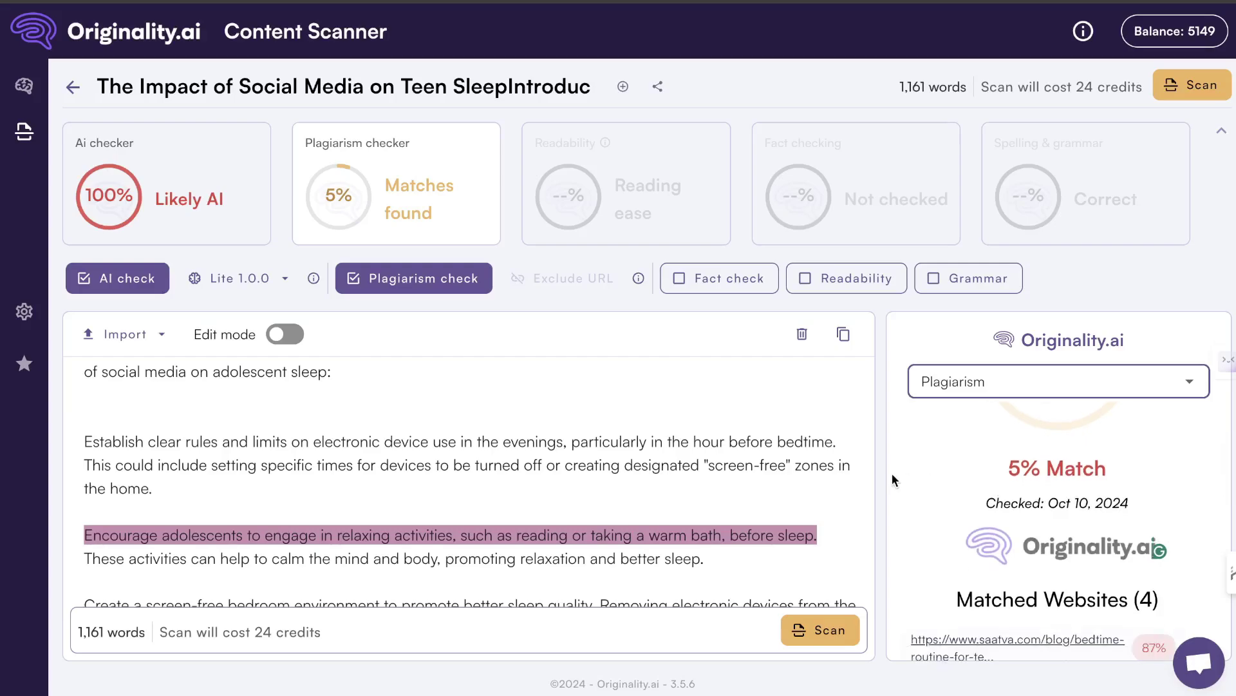
scroll(770, 481, "down", 3)
scroll(770, 481, "down", 3)
scroll(769, 481, "down", 3)
scroll(770, 481, "down", 3)
scroll(770, 482, "up", 5)
scroll(771, 482, "up", 5)
scroll(770, 481, "up", 5)
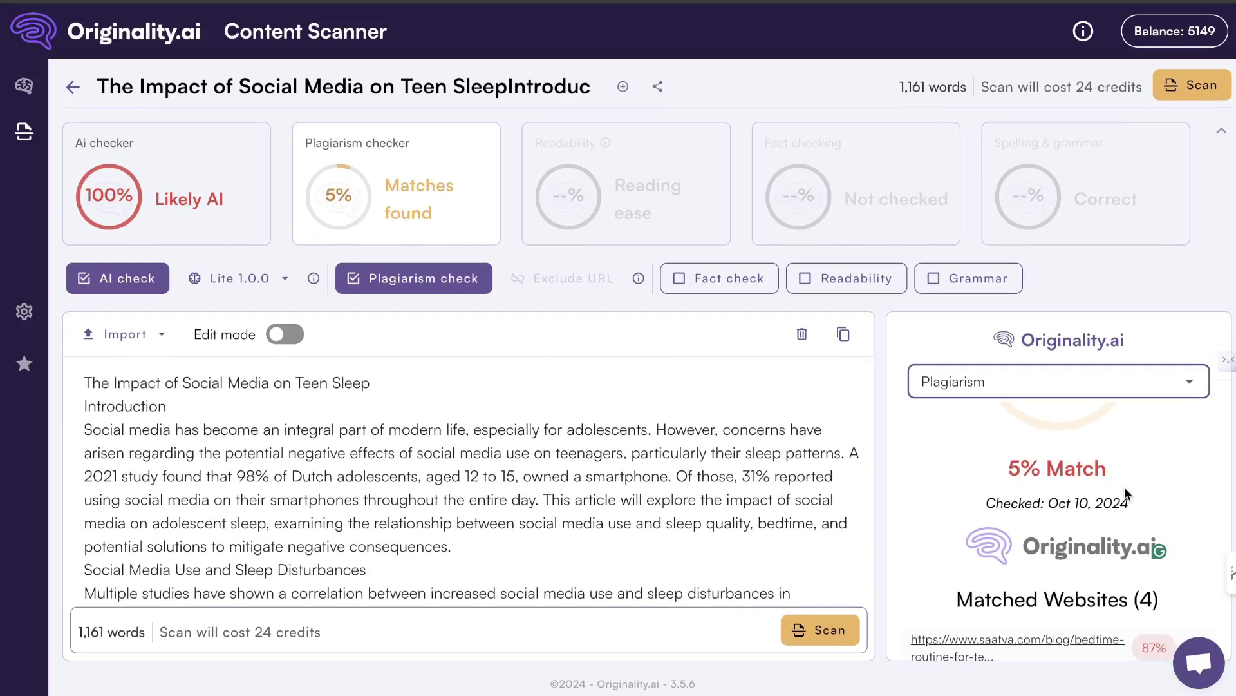
scroll(1125, 486, "down", 5)
scroll(1124, 487, "down", 1)
scroll(1125, 487, "up", 2)
scroll(1125, 487, "up", 2)
scroll(652, 438, "down", 1)
scroll(652, 438, "down", 3)
scroll(653, 438, "down", 3)
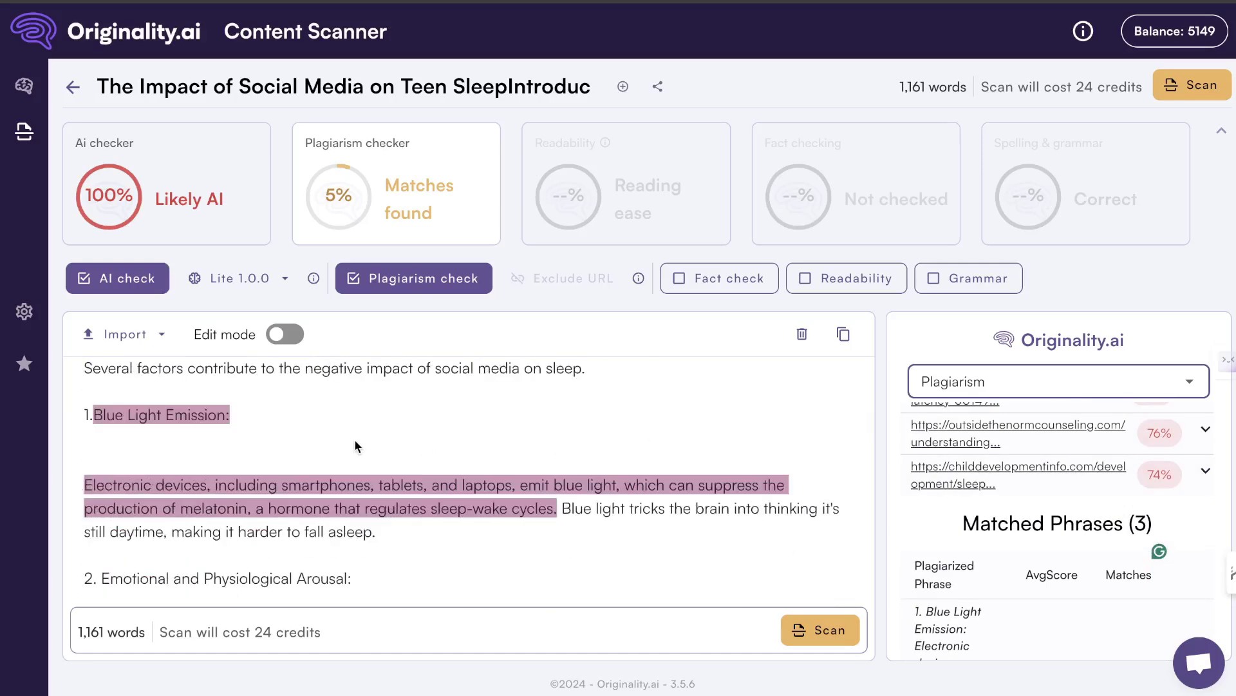
left_click(1017, 393)
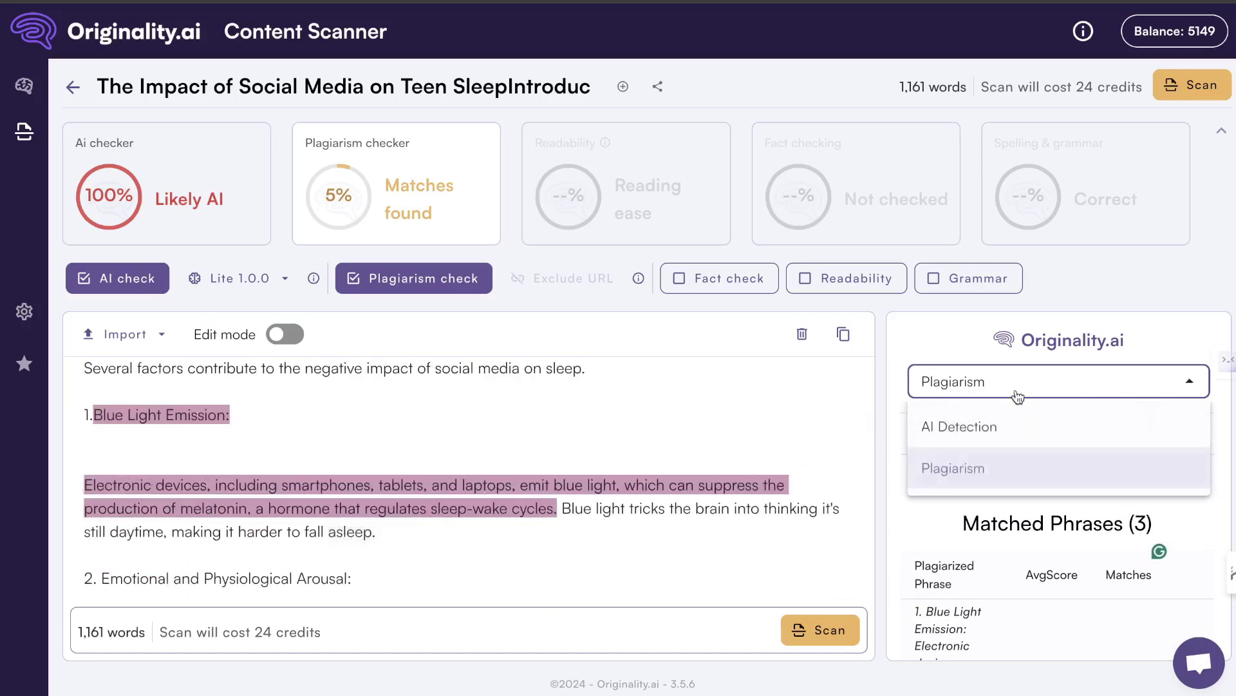
left_click(997, 427)
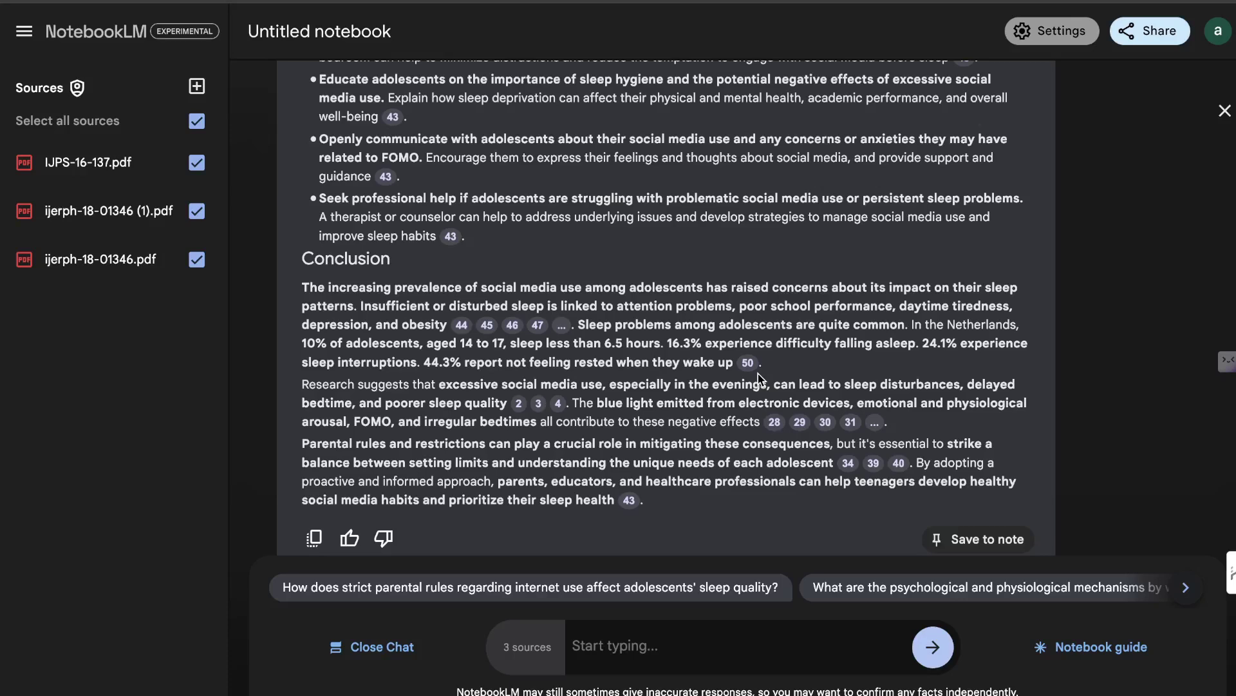
mouse_move(649, 510)
left_mouse_down()
mouse_move(506, 280)
mouse_move(475, 199)
left_mouse_up()
scroll(548, 342, "up", 3)
scroll(506, 280, "up", 3)
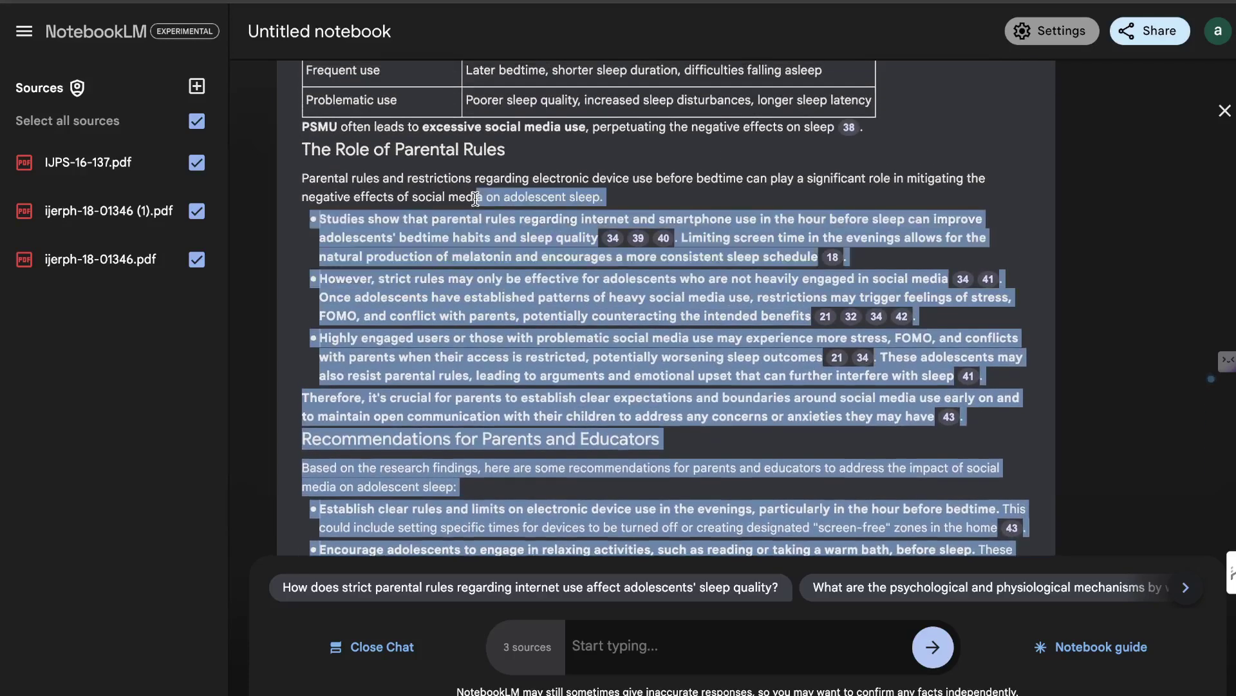
scroll(476, 199, "up", 3)
scroll(475, 199, "up", 2)
scroll(475, 198, "up", 2)
scroll(474, 196, "up", 1)
scroll(473, 196, "up", 3)
scroll(474, 198, "up", 1)
scroll(473, 198, "up", 1)
scroll(473, 200, "up", 2)
scroll(473, 199, "up", 2)
scroll(473, 199, "up", 1)
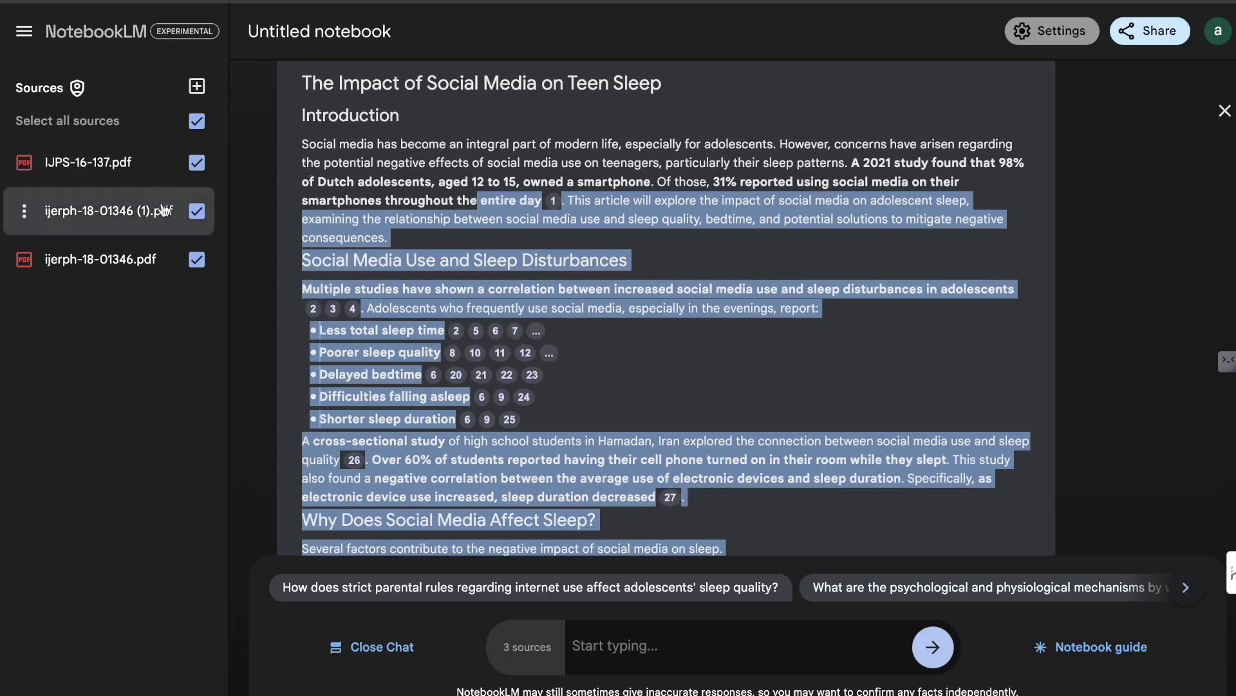
mouse_move(117, 163)
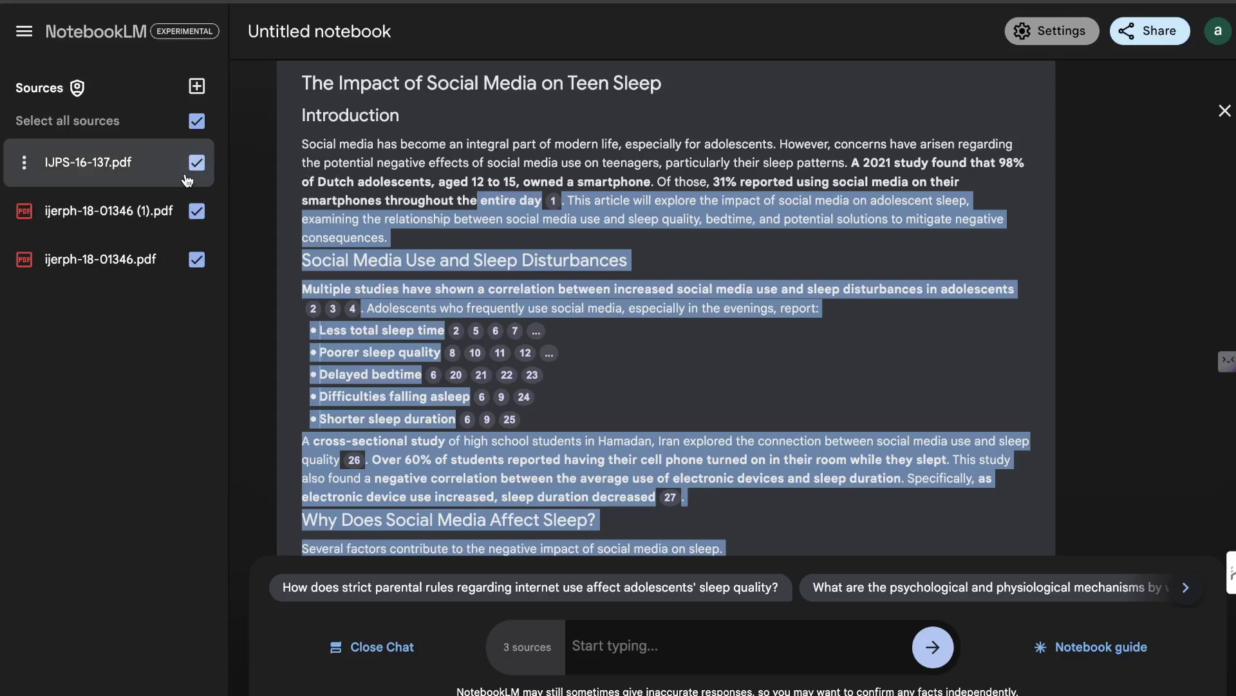
scroll(338, 194, "up", 1)
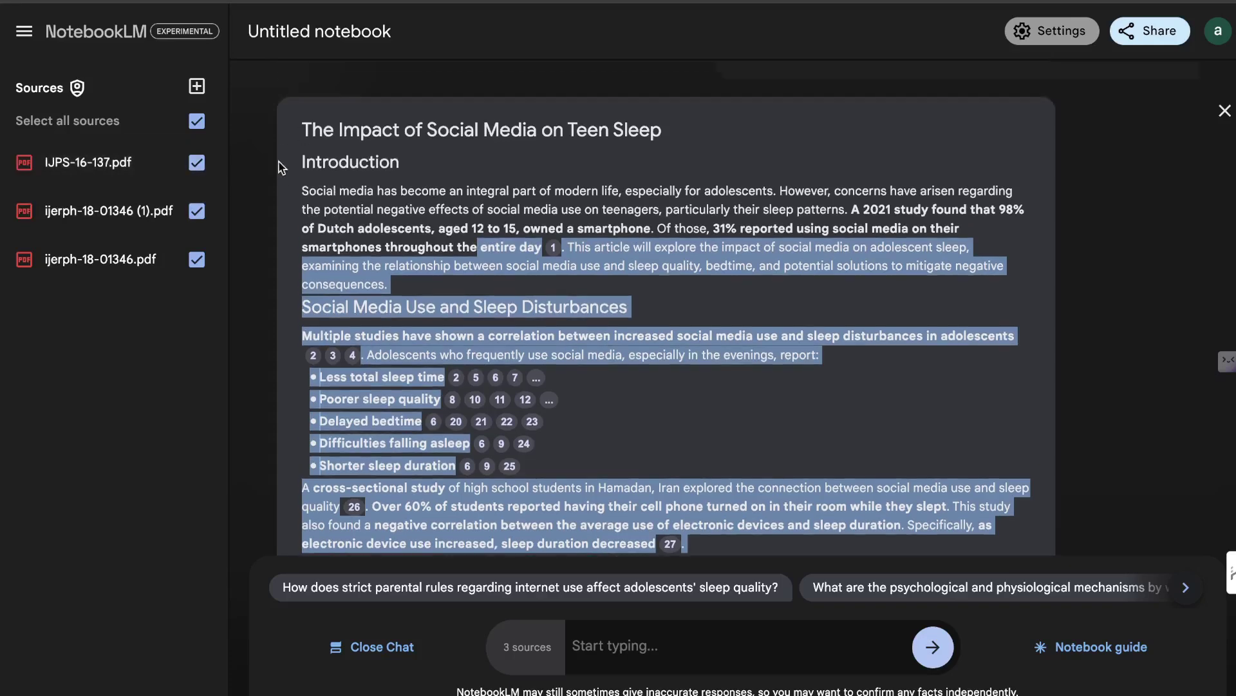